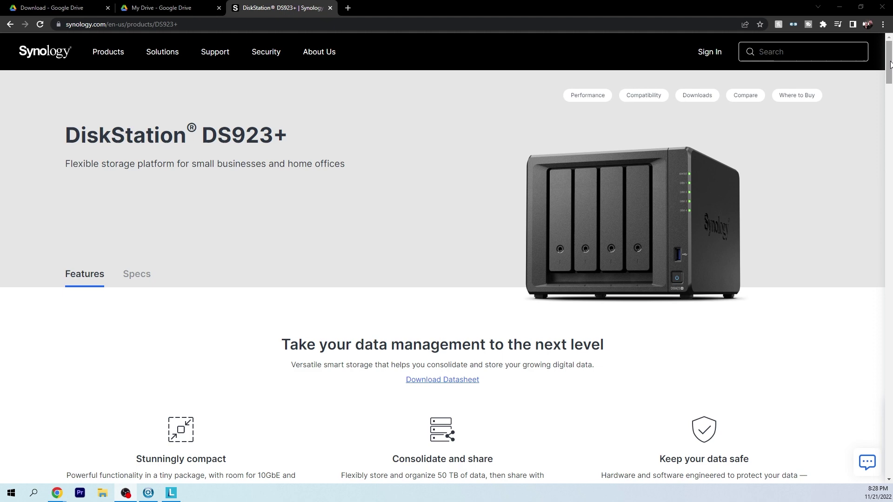
Scroll through the DS923+ product page on the Synology website
left_click_drag(890, 64, 889, 119)
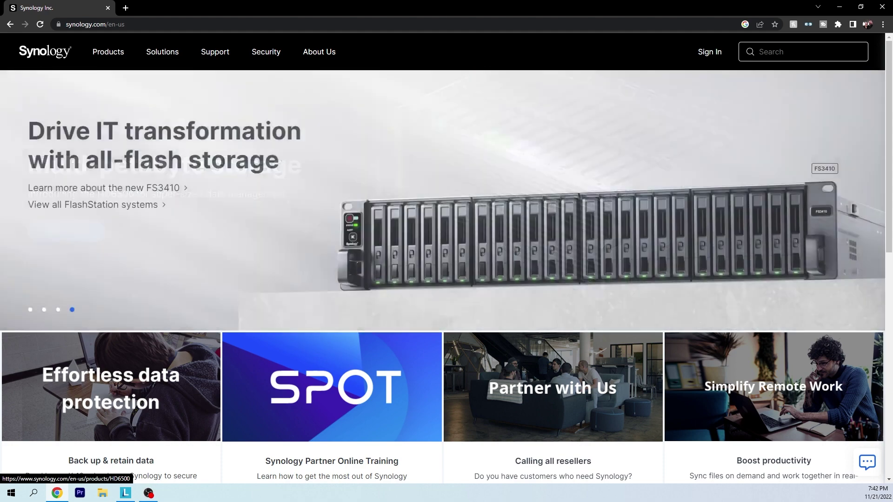
In the Download Center, pick NAS as the product type and DS923+ as the model
mouse_move(215, 52)
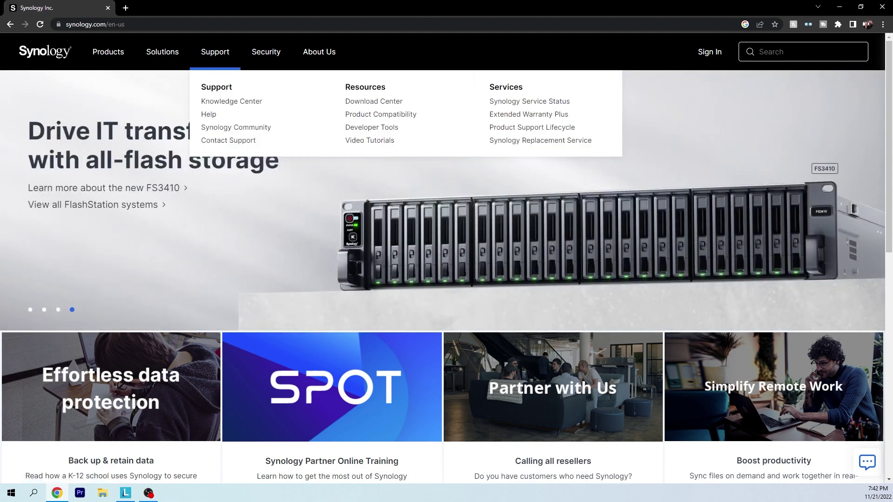
left_click(373, 101)
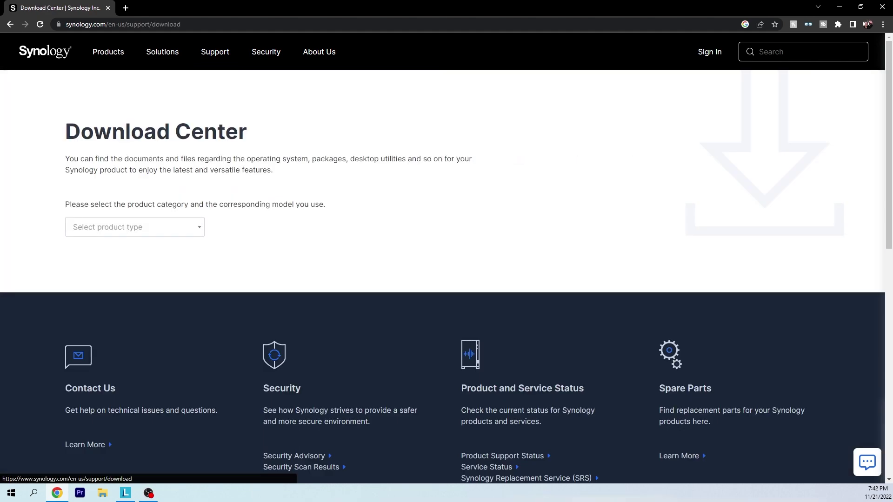
left_click(134, 227)
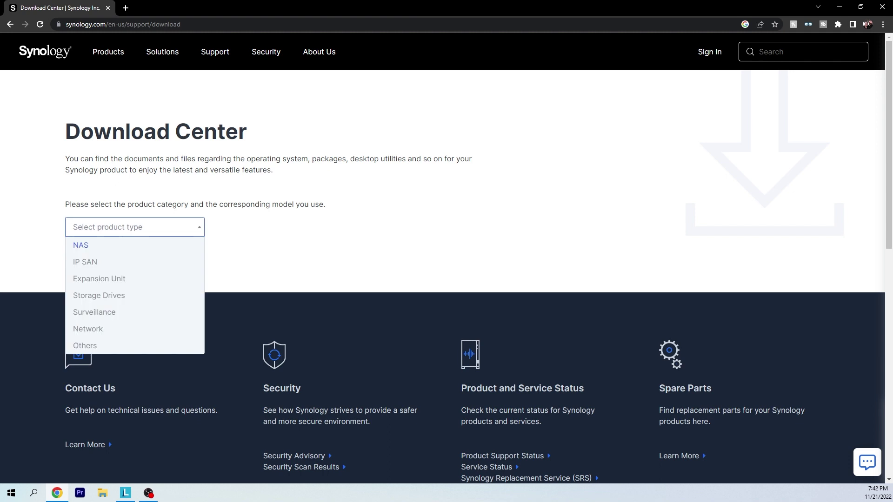
left_click(81, 245)
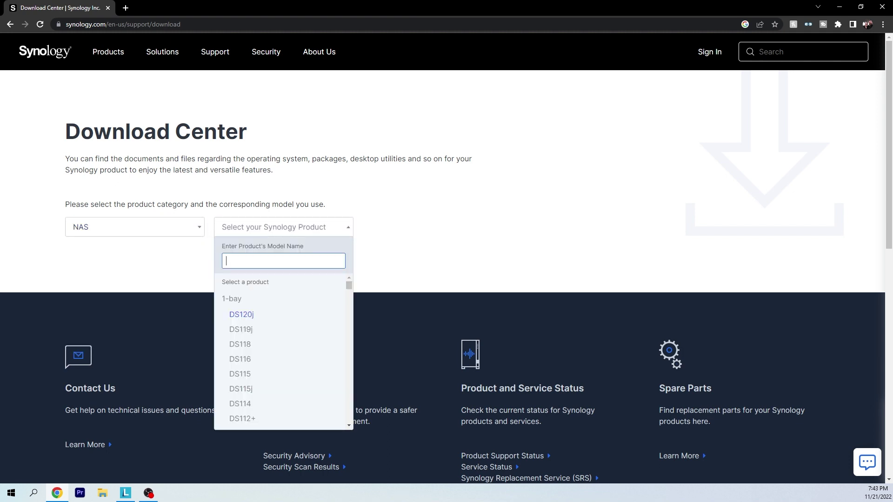
scroll(279, 349, "down", 5)
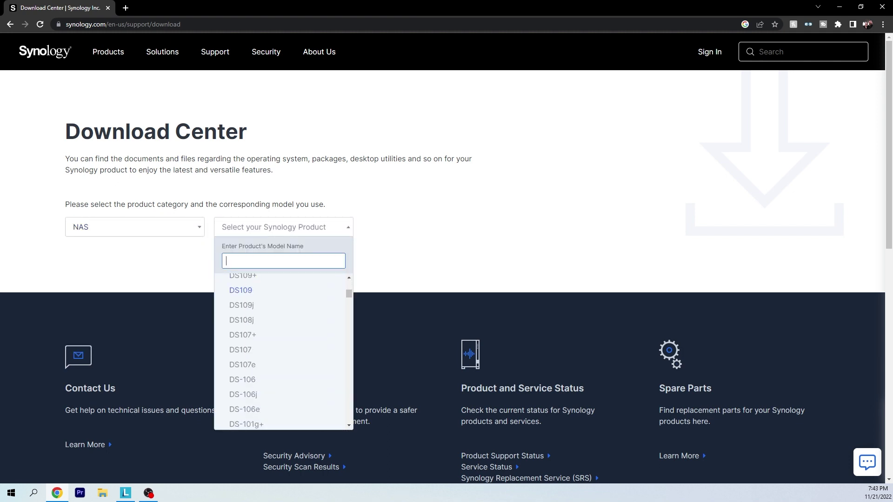
scroll(284, 349, "down", 8)
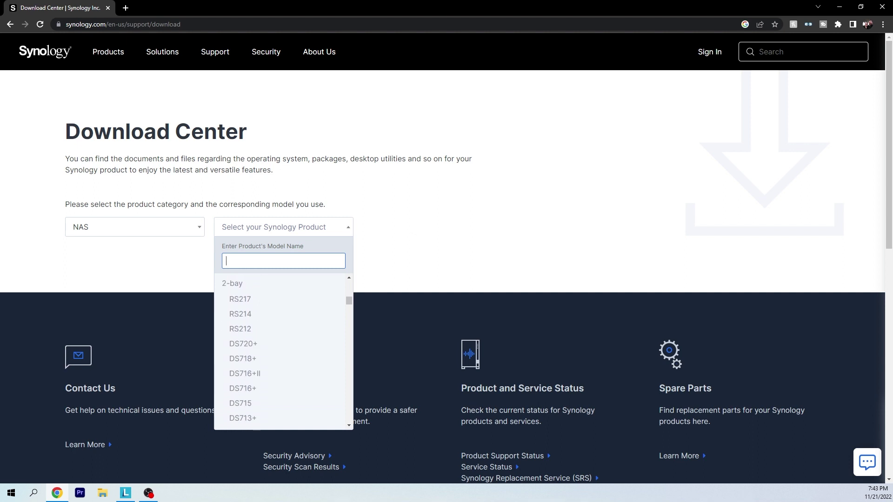
scroll(283, 349, "down", 10)
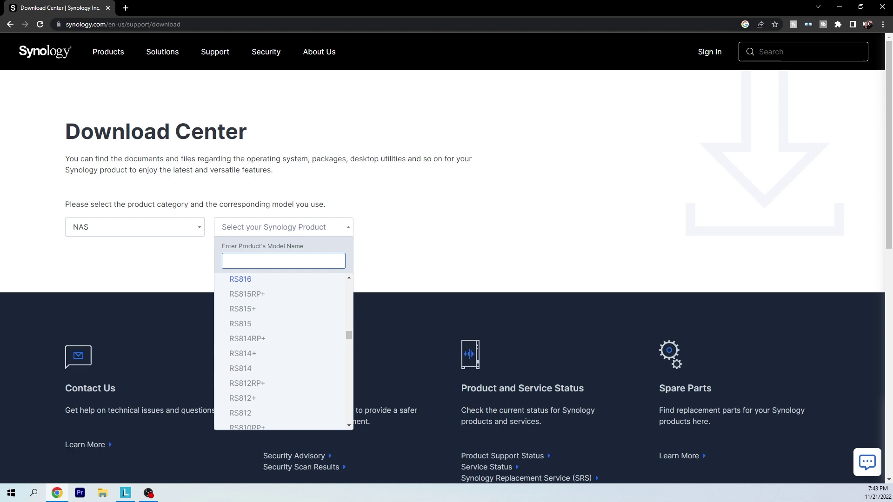
type("ds923")
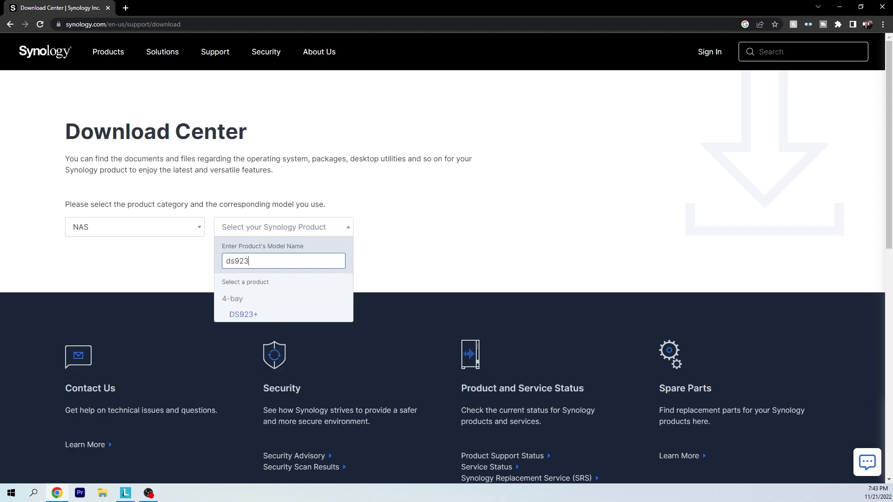
key("Return")
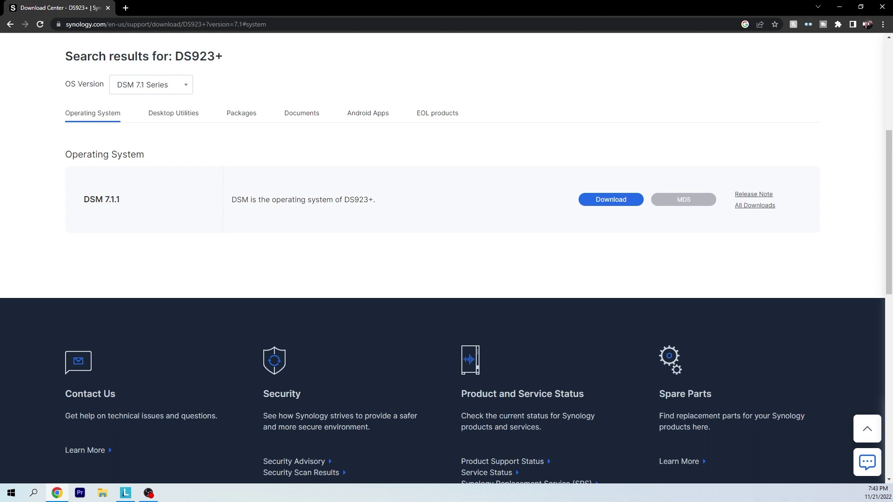
Download the Synology Assistant Windows installer from Desktop Utilities and run it in English
left_click(173, 113)
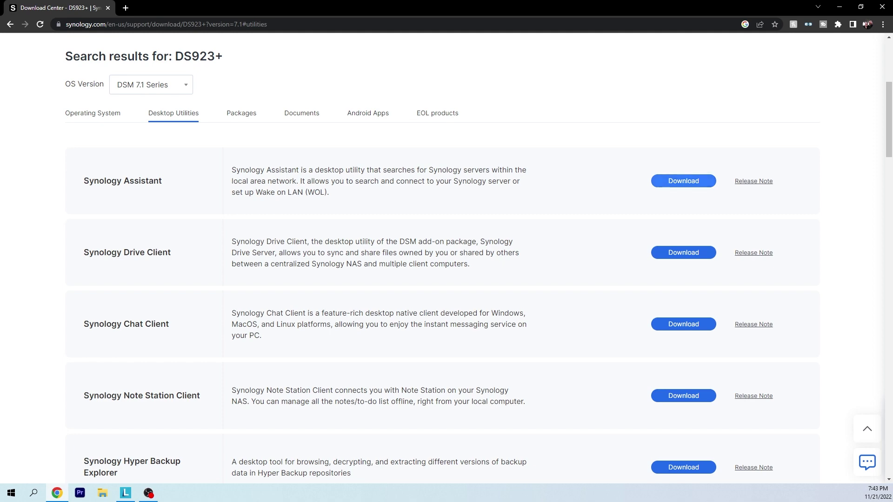
left_click(683, 181)
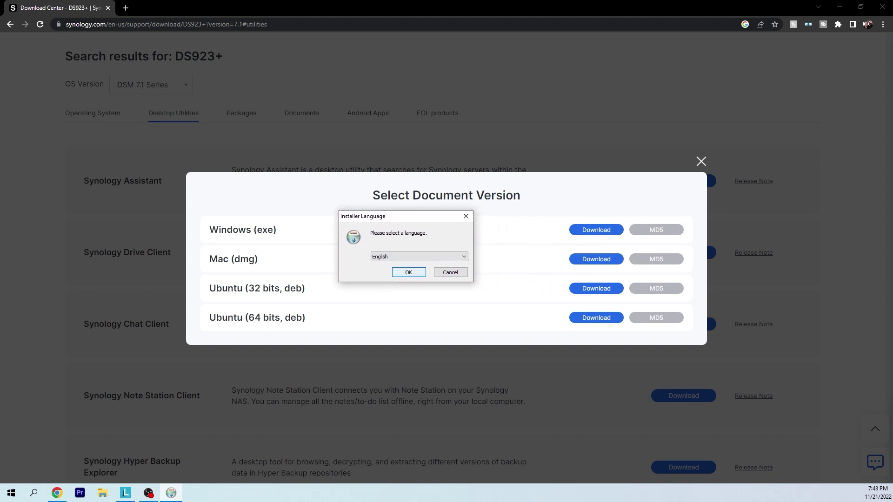
key("Return")
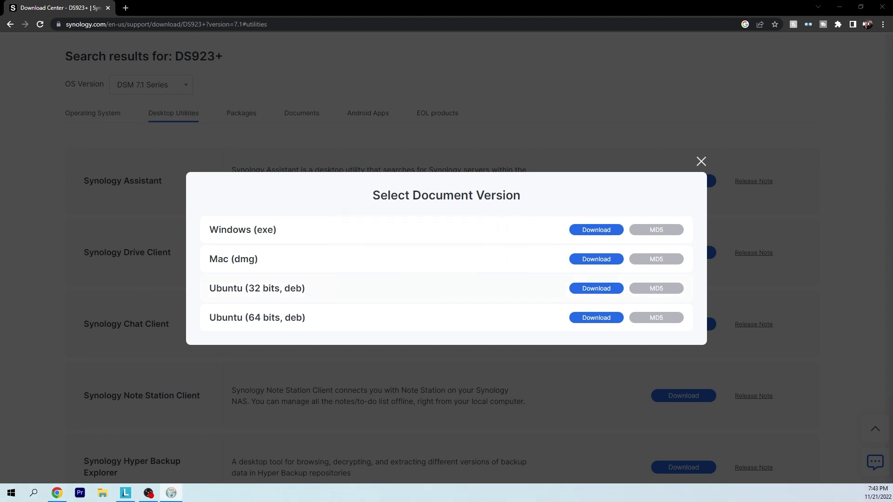
Accept the licence to install Synology Assistant, then allow it through the Windows firewall
key("Return")
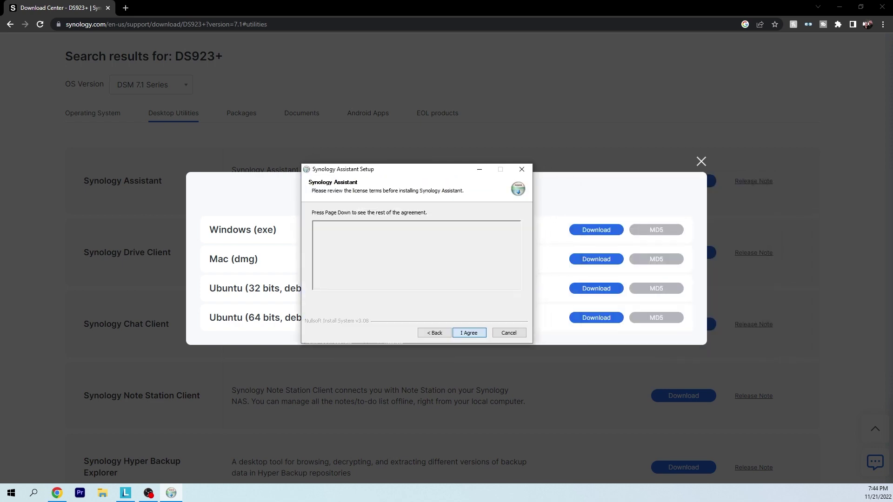
key("Return")
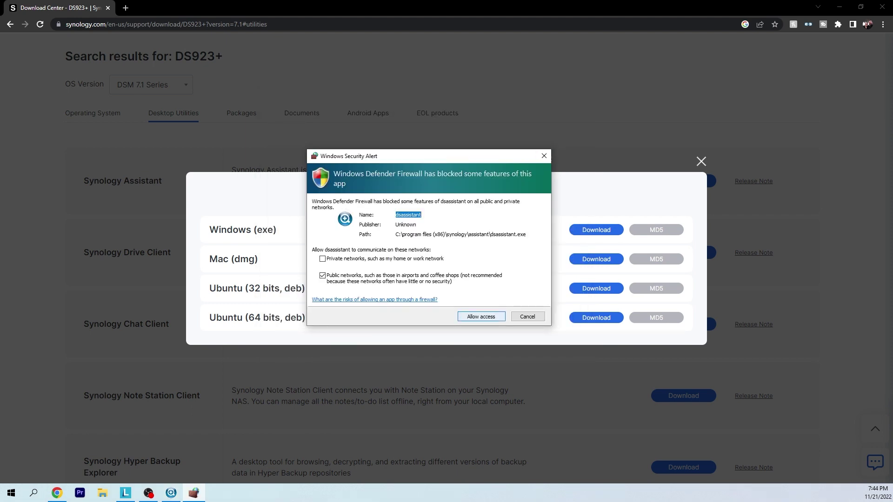
key("Return")
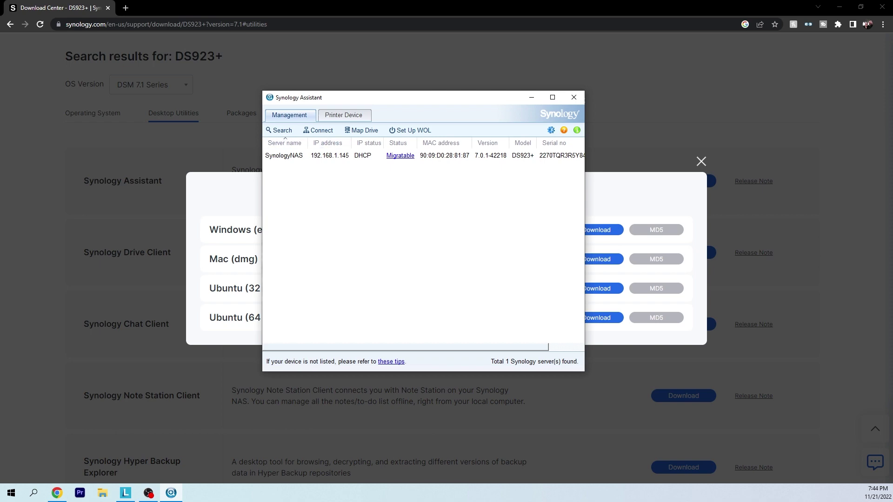
Connect to SynologyNAS and check its device information on the setup web page
left_click(329, 155)
left_click(318, 131)
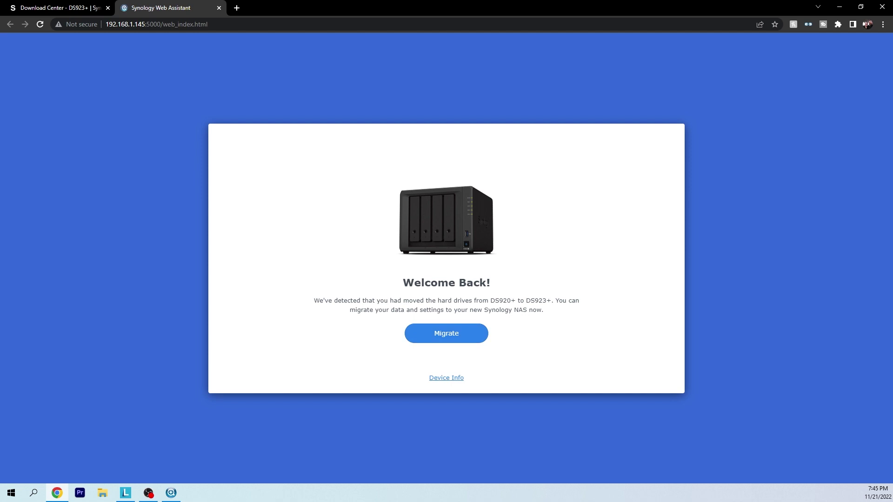
left_click(446, 378)
left_click(520, 327)
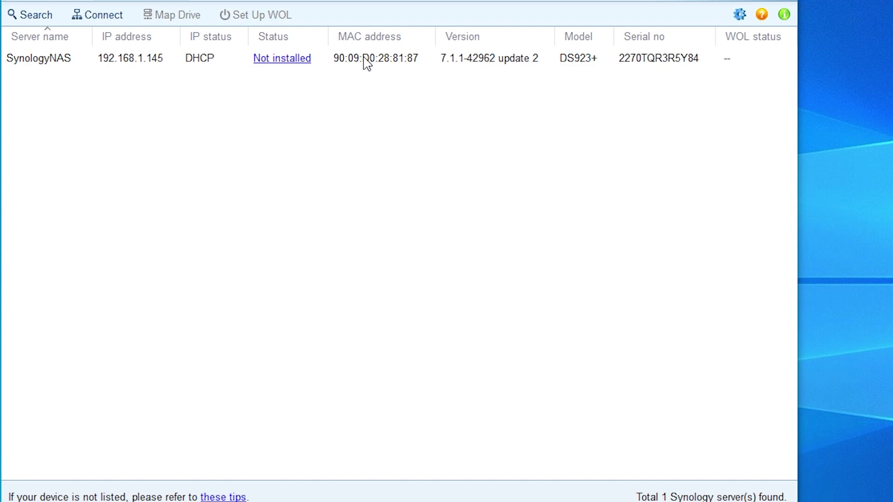
Reconnect to SynologyNAS and tick the EULA agreement to reach the DS923+ welcome page
left_click(50, 66)
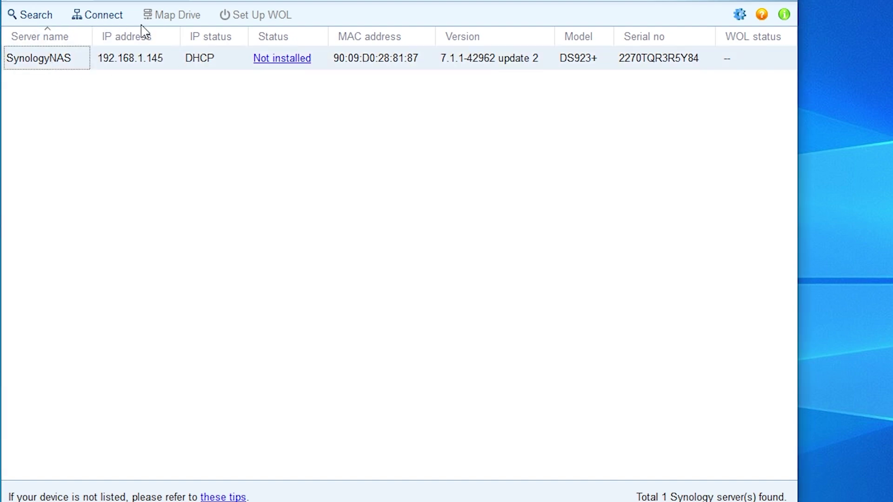
left_click(110, 17)
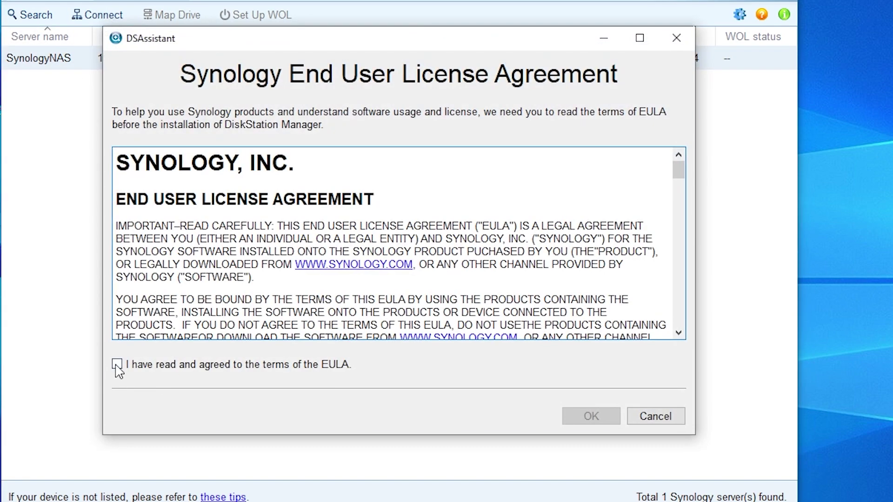
left_click(116, 364)
left_click(590, 415)
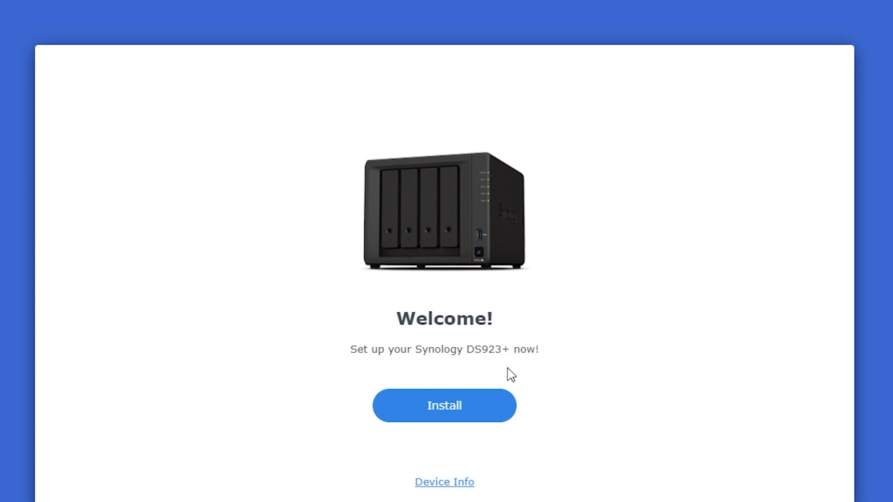
Install the automatically downloaded latest DSM, confirming that drives 2, 3 and 4 will be erased
left_click(464, 419)
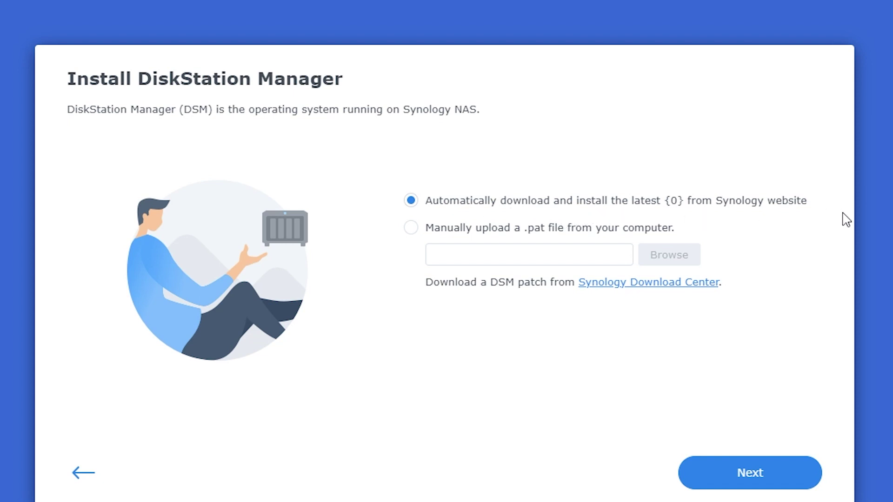
left_click(770, 479)
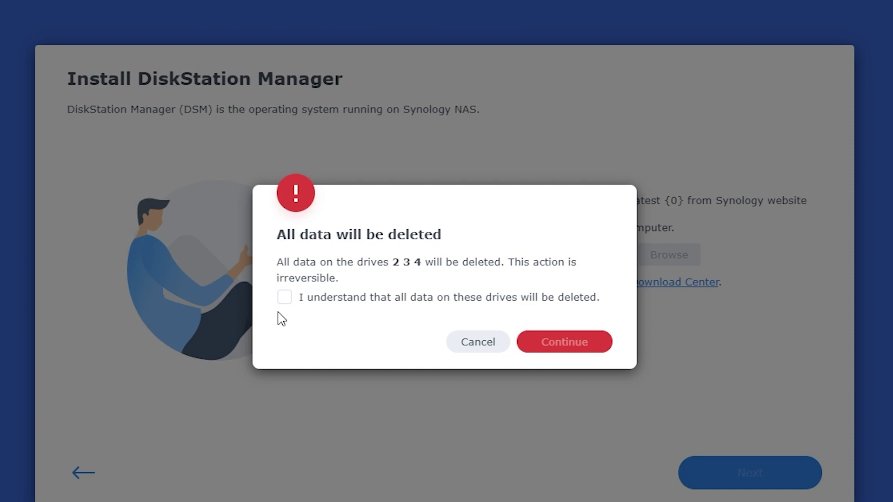
left_click(284, 297)
left_click(568, 342)
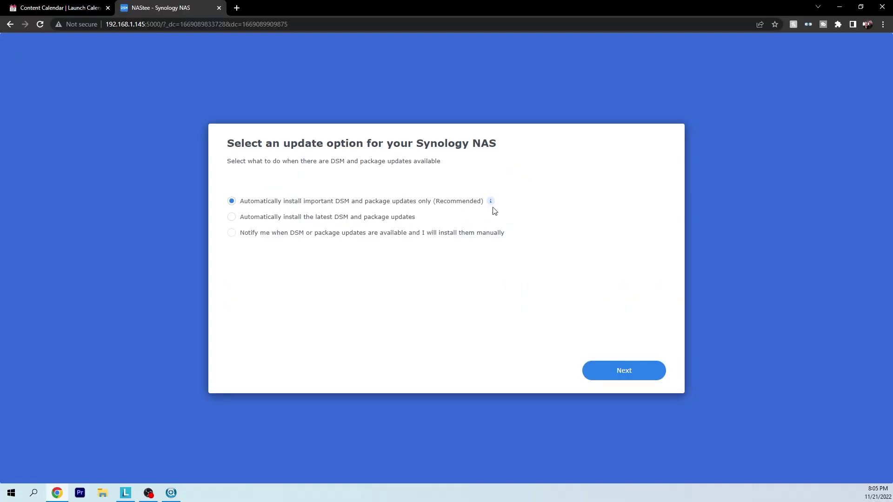
Keep automatic important-only updates and skip creating a Synology Account
left_click(633, 371)
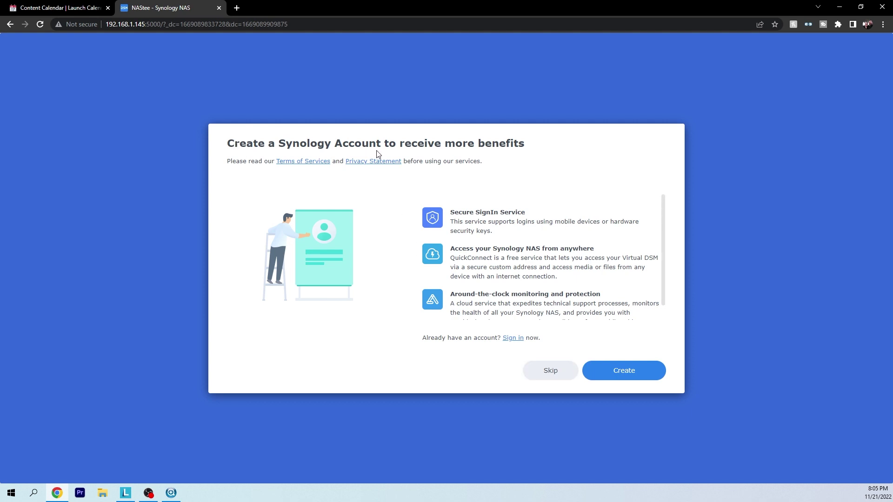
left_click(550, 371)
left_click(512, 290)
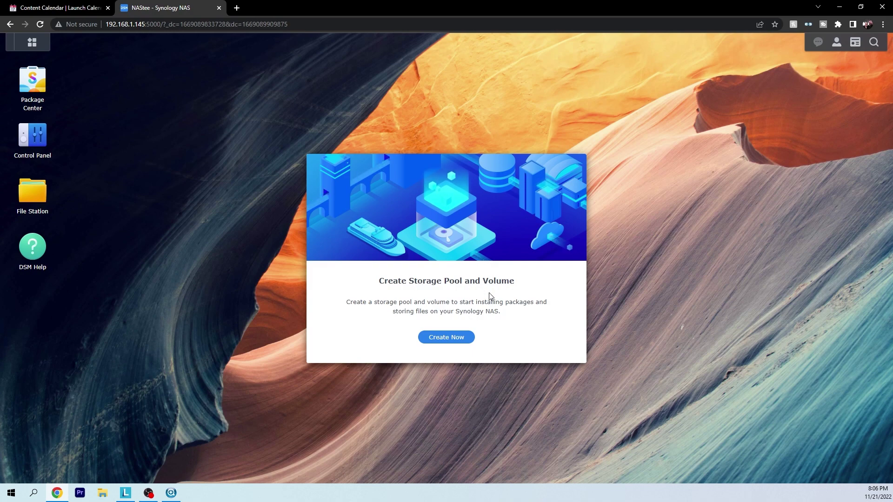
Launch the Storage Creation Wizard and choose RAID 5 for the new storage pool
left_click(461, 339)
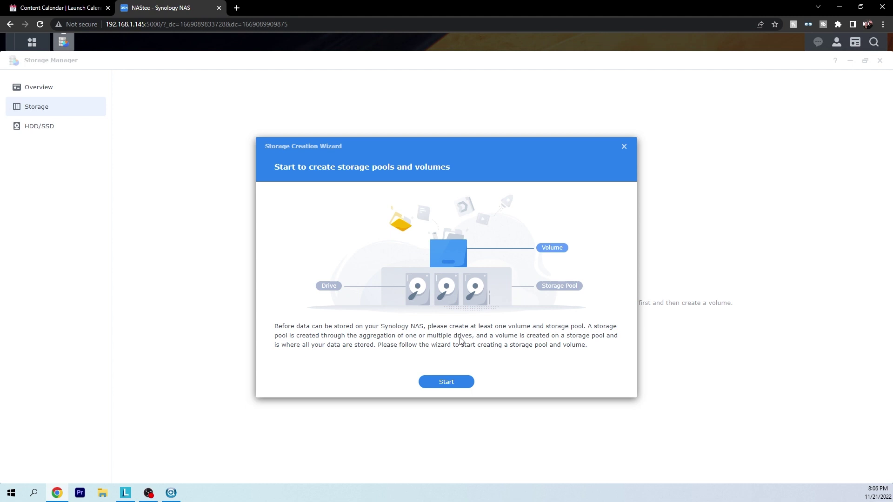
left_click(463, 383)
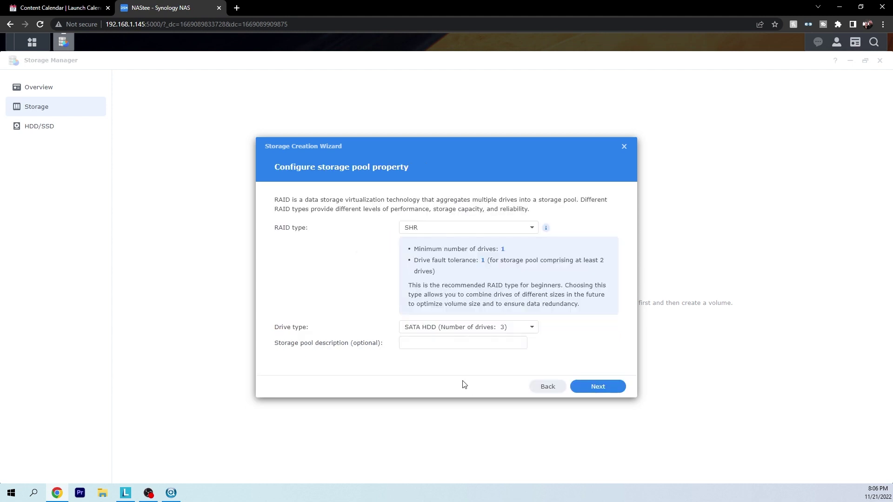
left_click(516, 226)
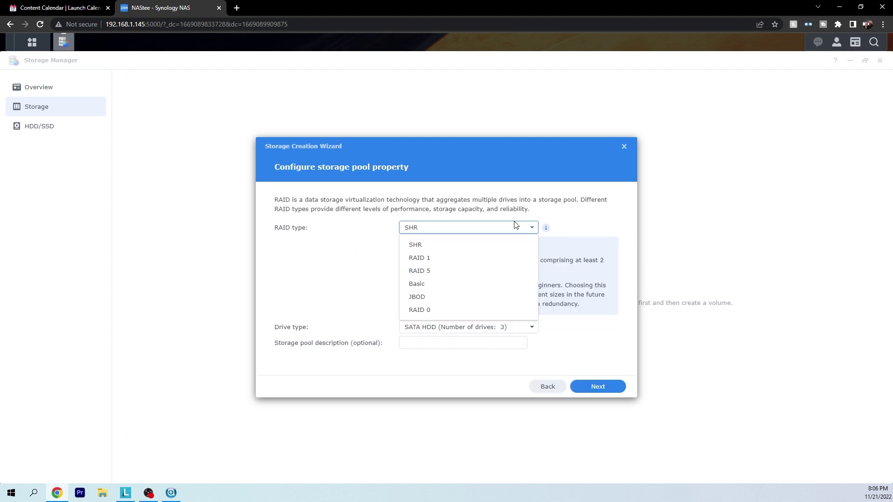
left_click(453, 275)
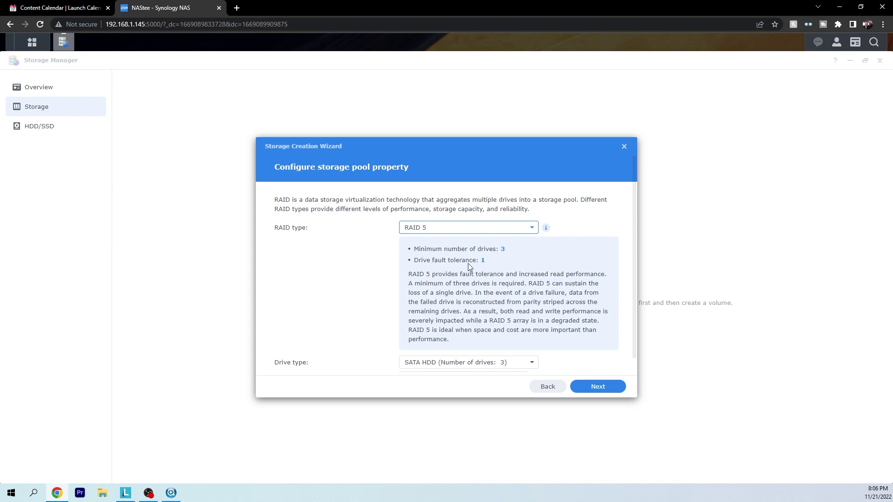
scroll(532, 289, "down", 1)
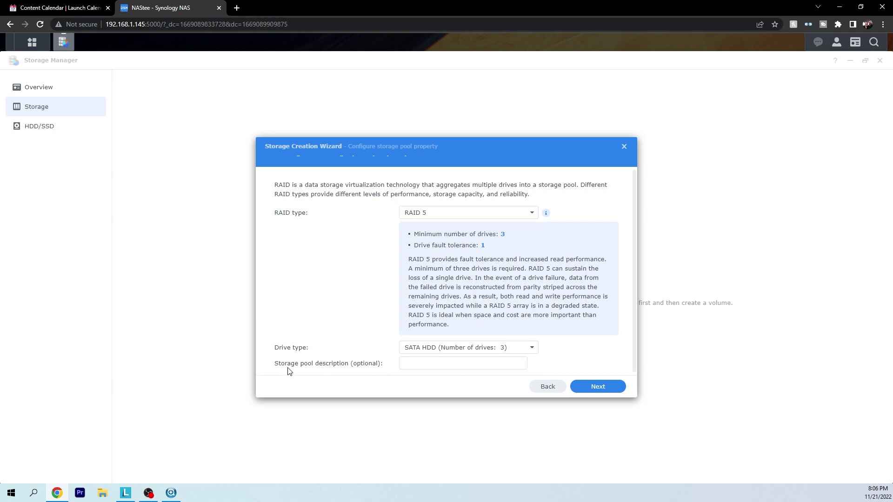
left_click(600, 387)
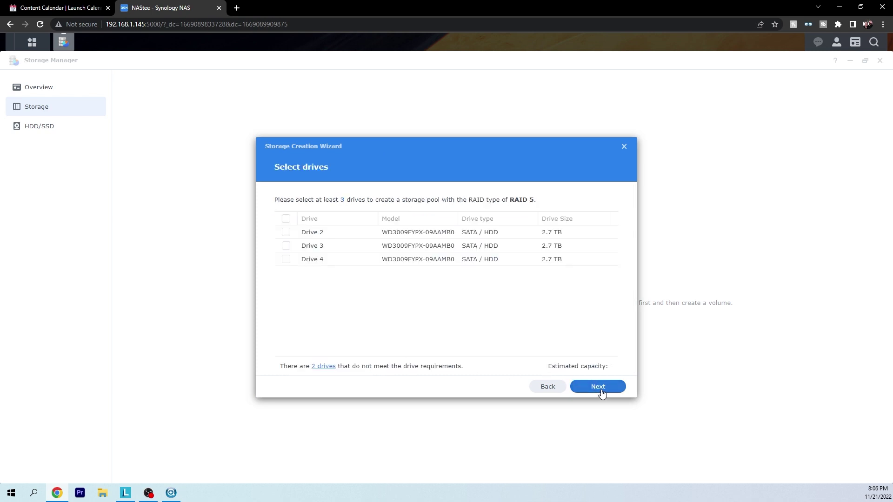
Select Drives 2, 3 and 4 for the pool, accepting the compatibility warning
left_click(286, 219)
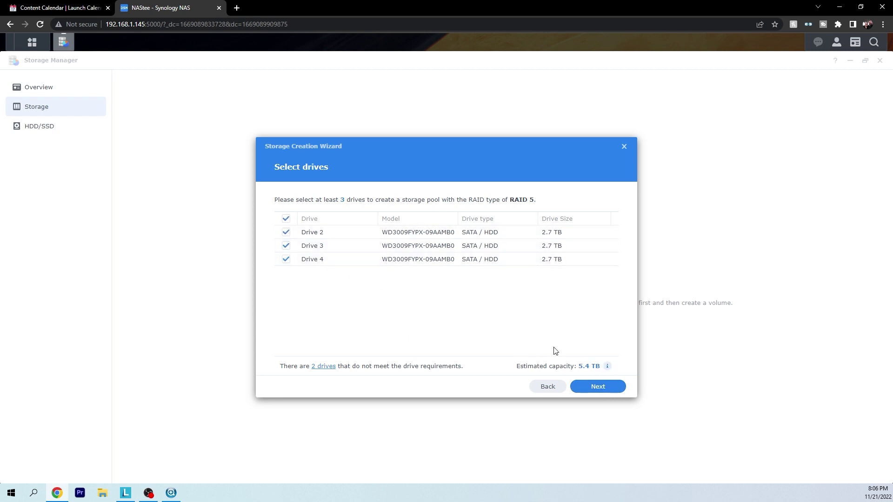
left_click(609, 393)
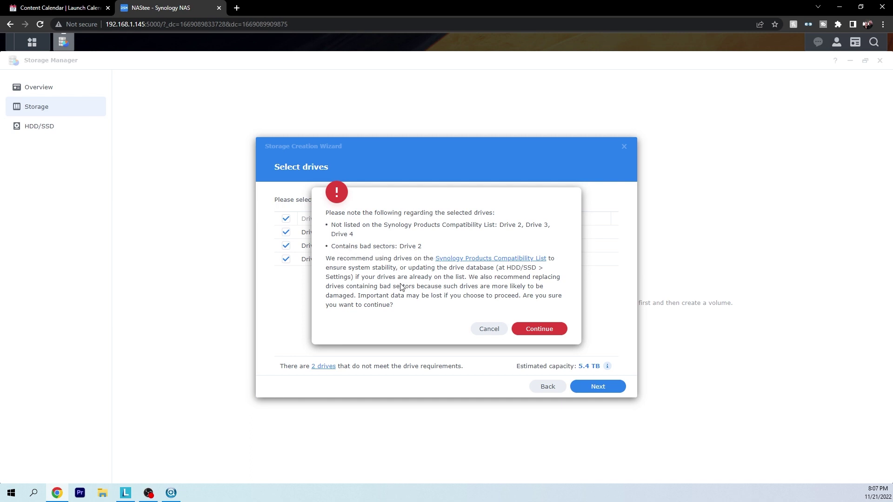
left_click(546, 330)
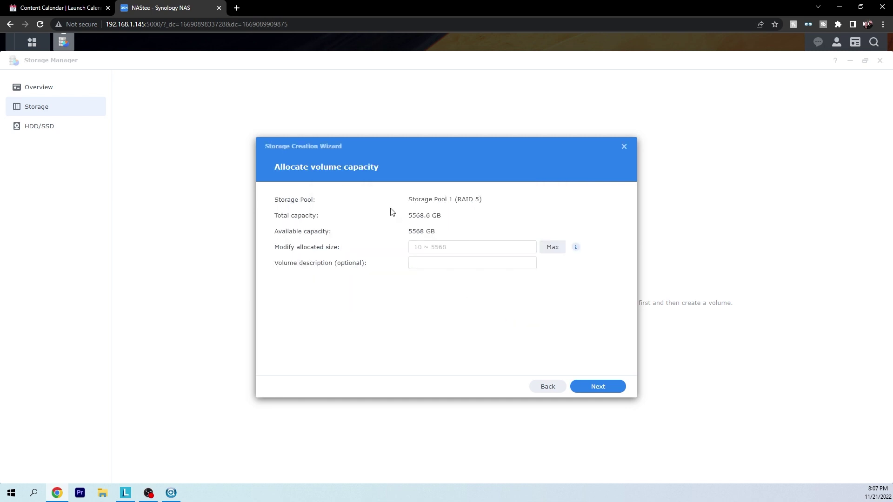
Give Volume 1 the maximum 5568 GB with Btrfs and apply, confirming the drive erasure
left_click(615, 389)
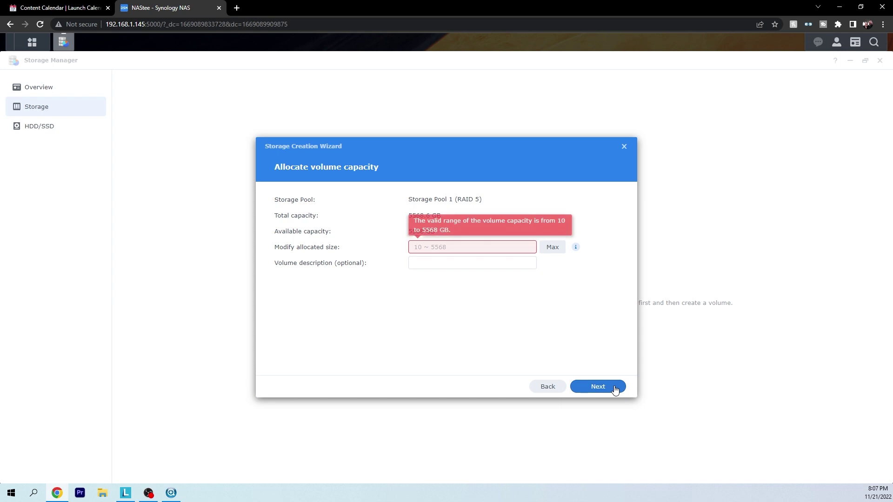
left_click(551, 248)
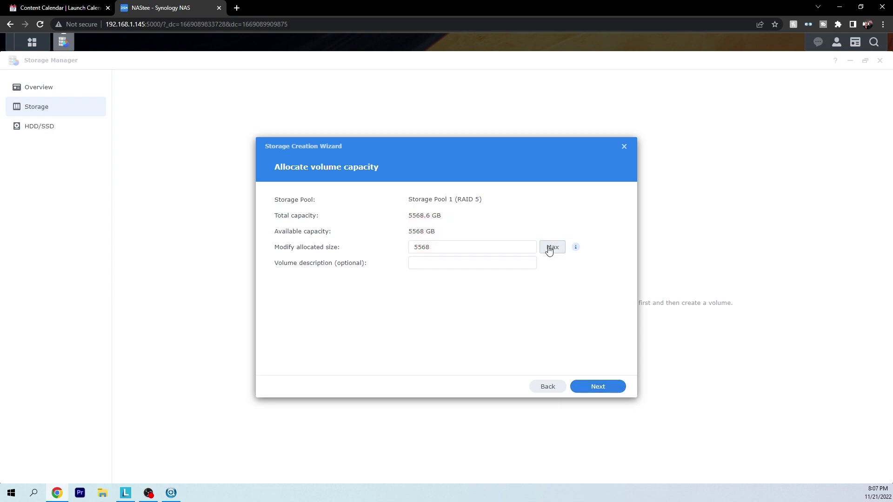
left_click(607, 390)
left_click(607, 389)
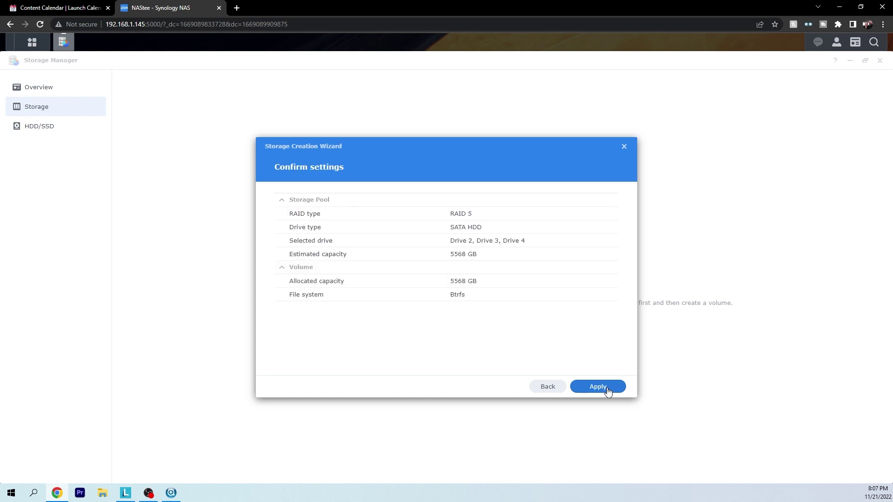
left_click(598, 387)
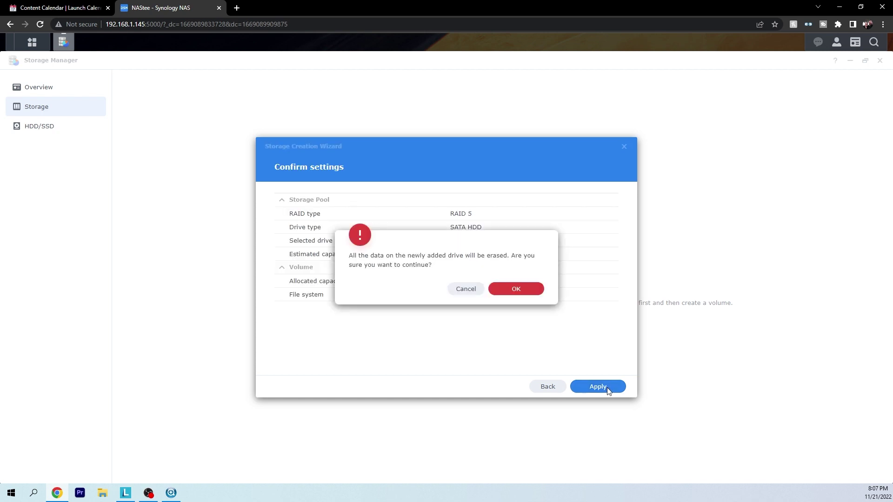
left_click(539, 293)
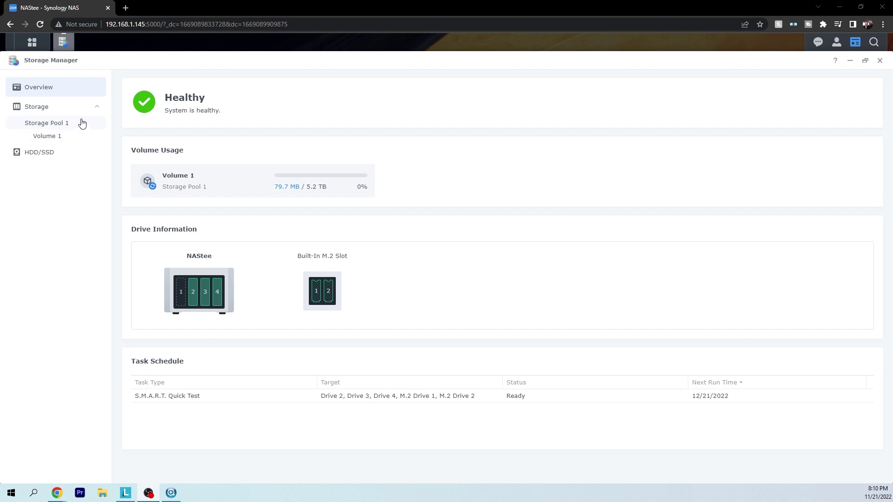
Go to Control Panel's Shared Folder page and start creating a new shared folder
left_click(32, 42)
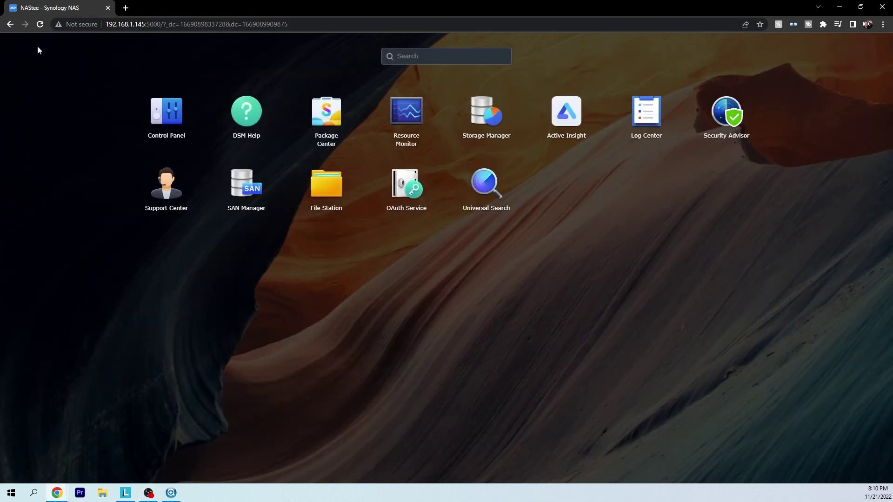
left_click(167, 114)
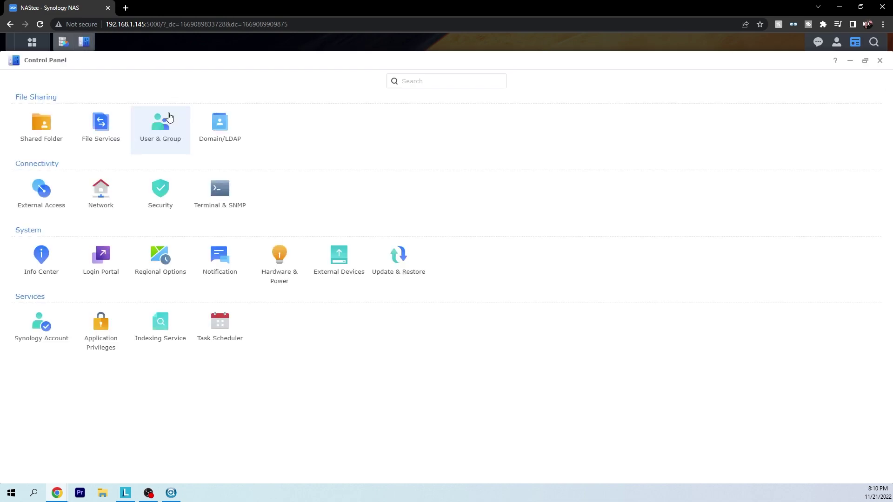
left_click(47, 113)
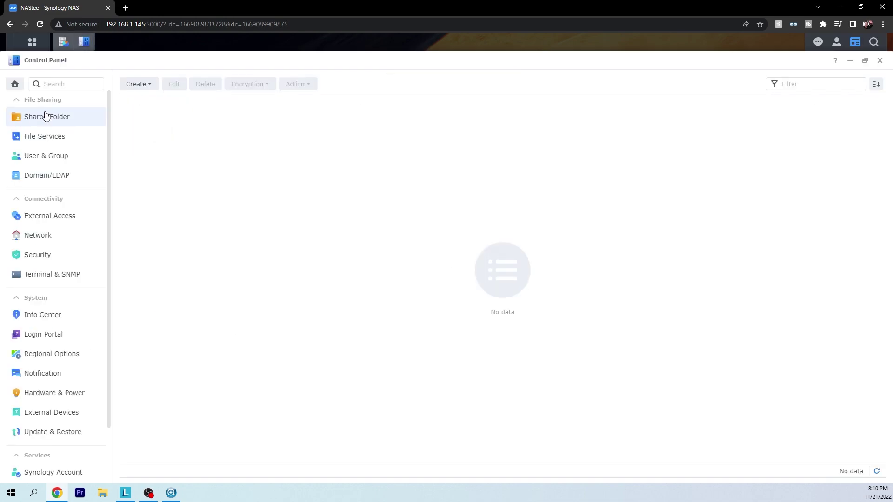
left_click(144, 85)
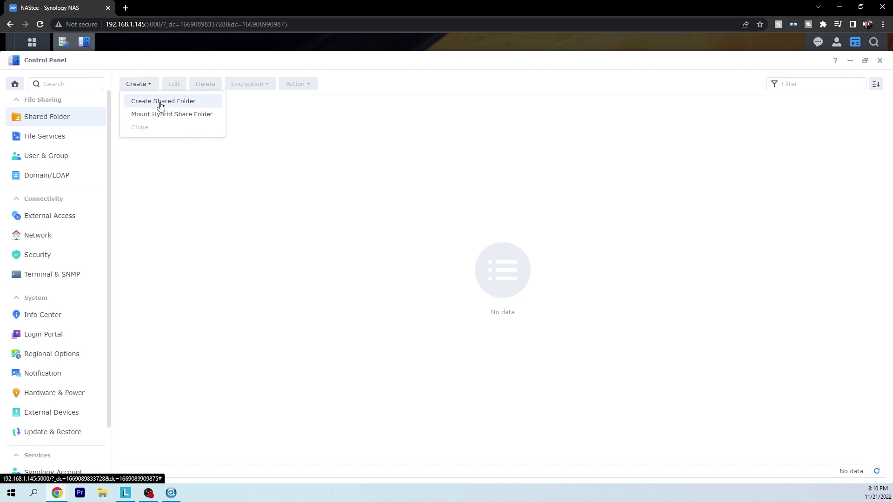
left_click(161, 106)
Name the folder 'Test' on Volume 1, keep encryption off and default settings, and create it
left_click(417, 192)
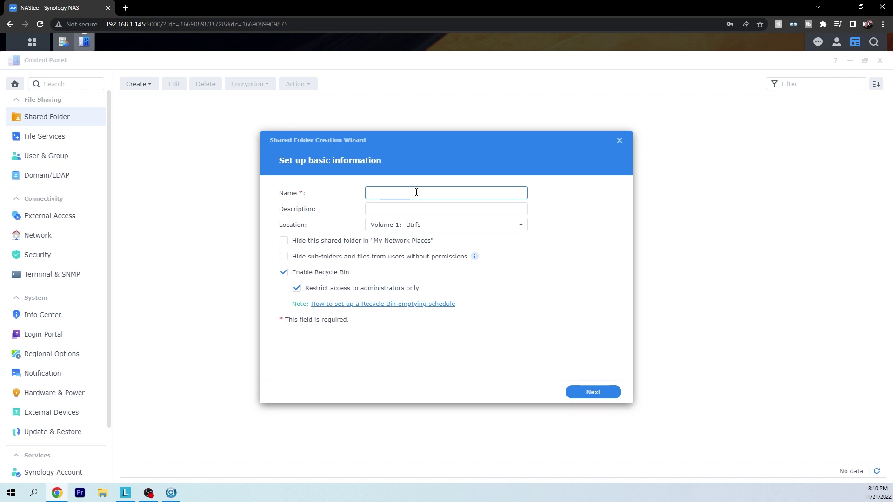
type("Test")
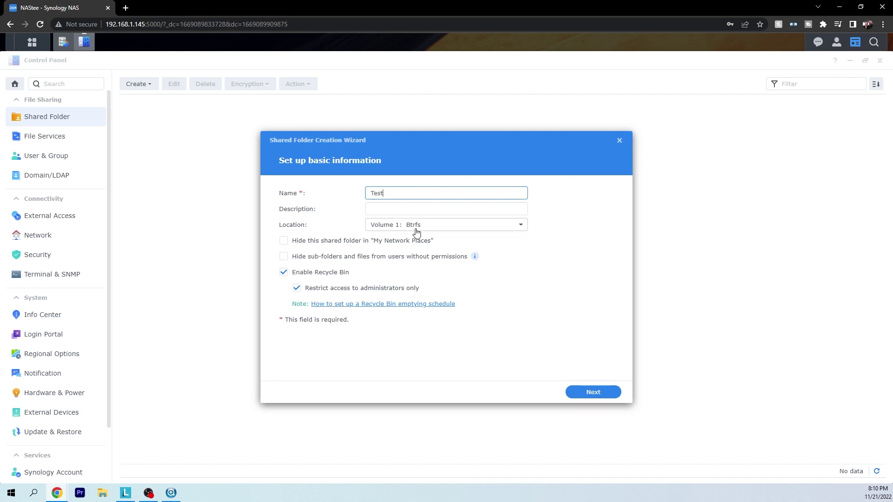
left_click(416, 228)
left_click(417, 228)
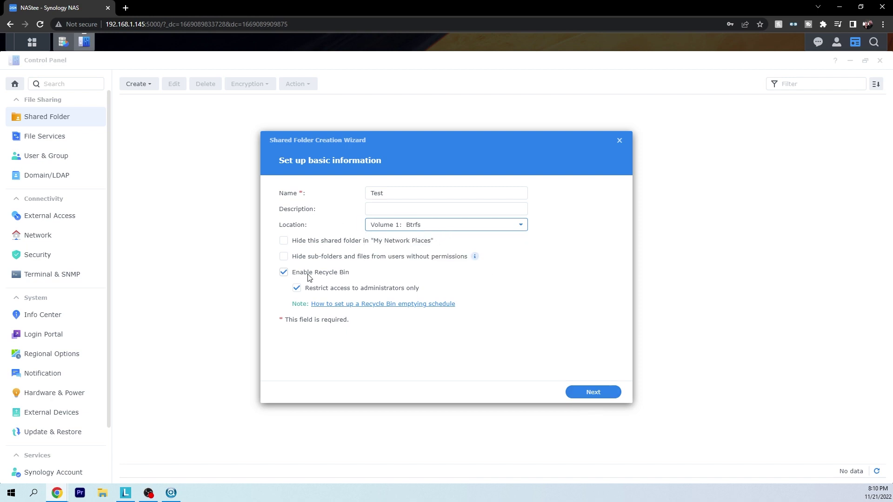
left_click(611, 396)
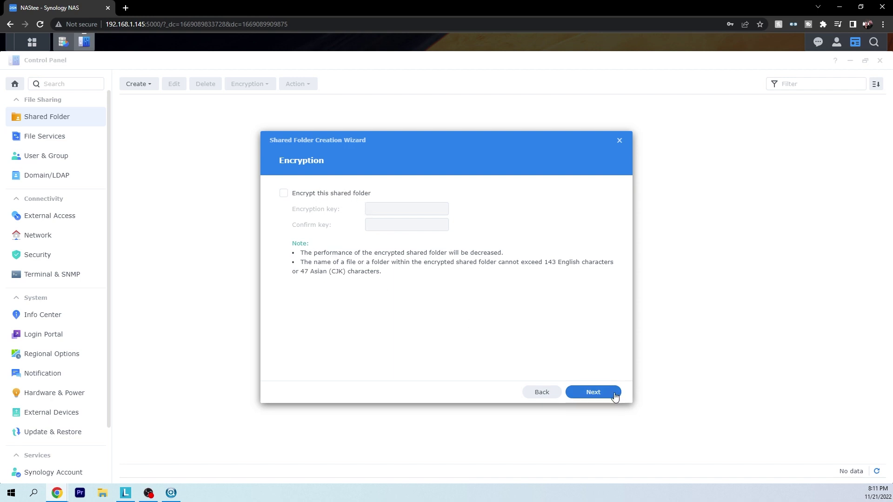
left_click(605, 397)
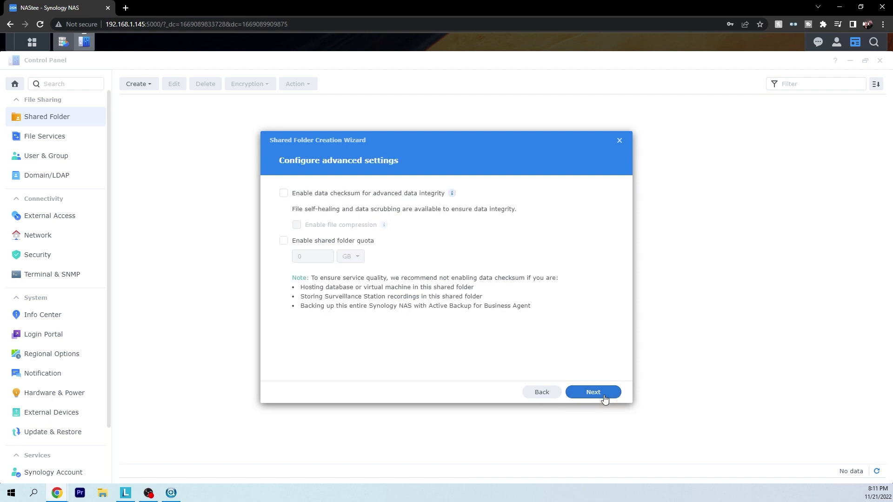
left_click(605, 397)
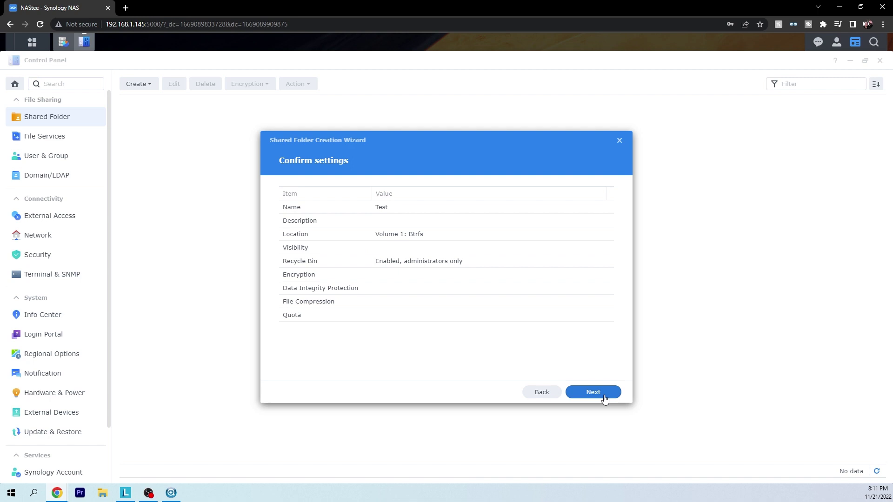
left_click(604, 395)
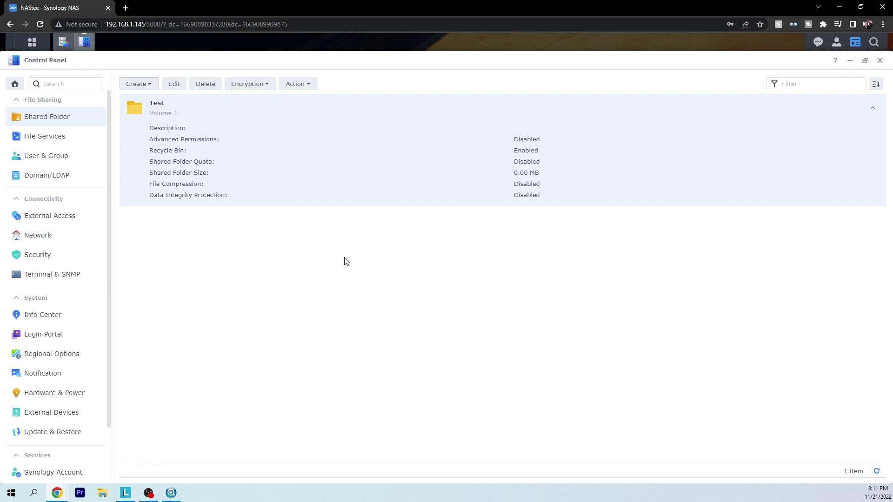
key("alt+Tab")
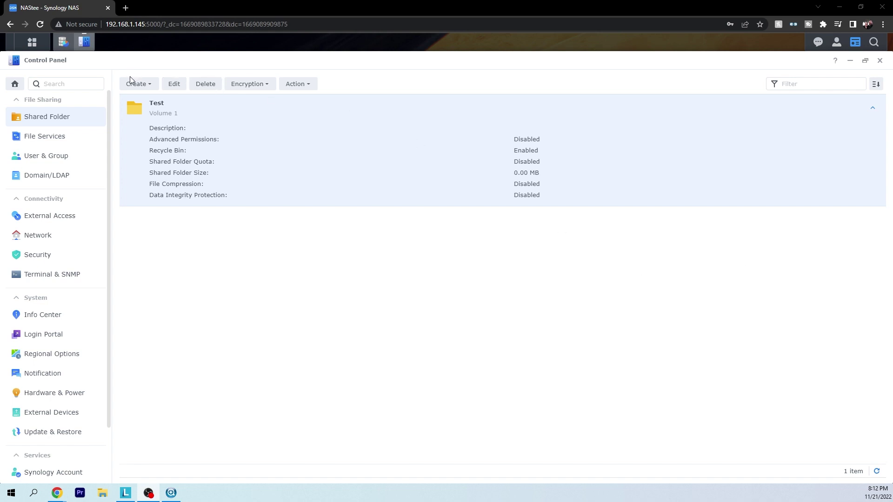
mouse_move(65, 48)
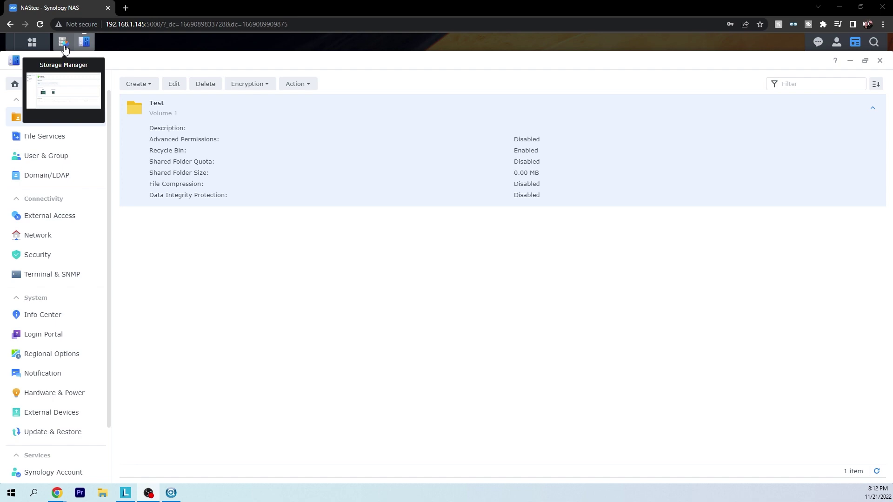
Open Package Center from the app list and accept its terms
left_click(34, 44)
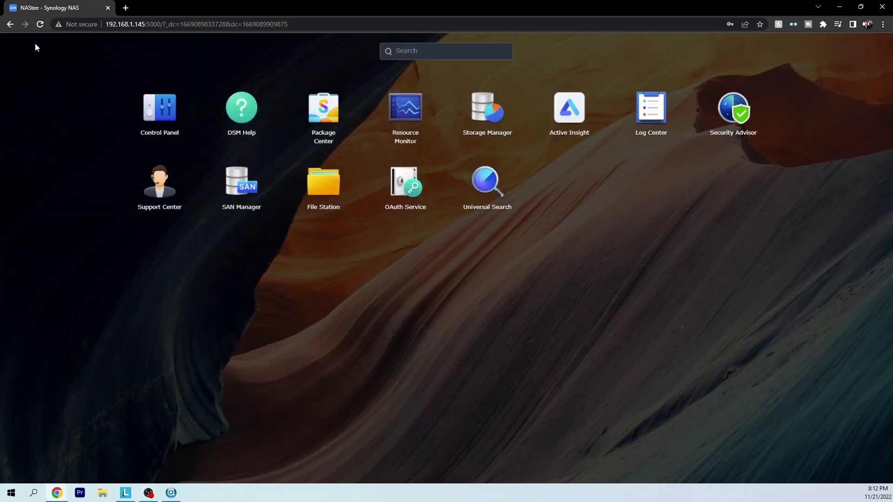
left_click(330, 138)
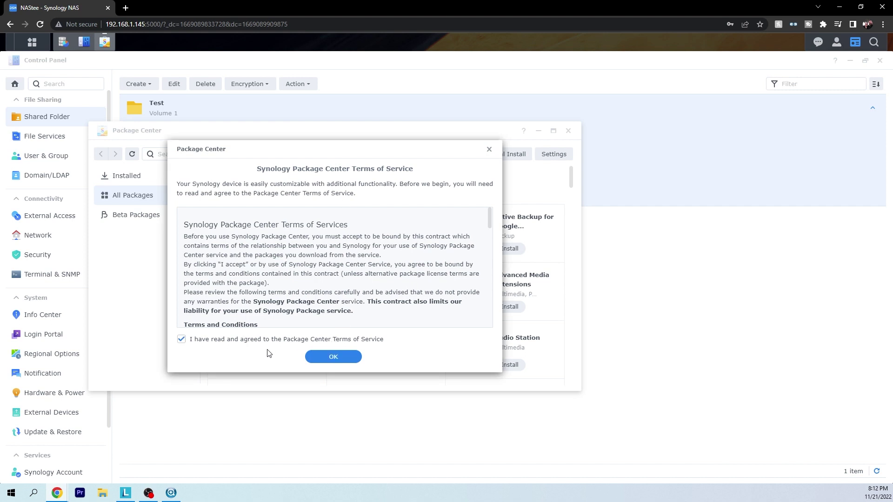
left_click(321, 357)
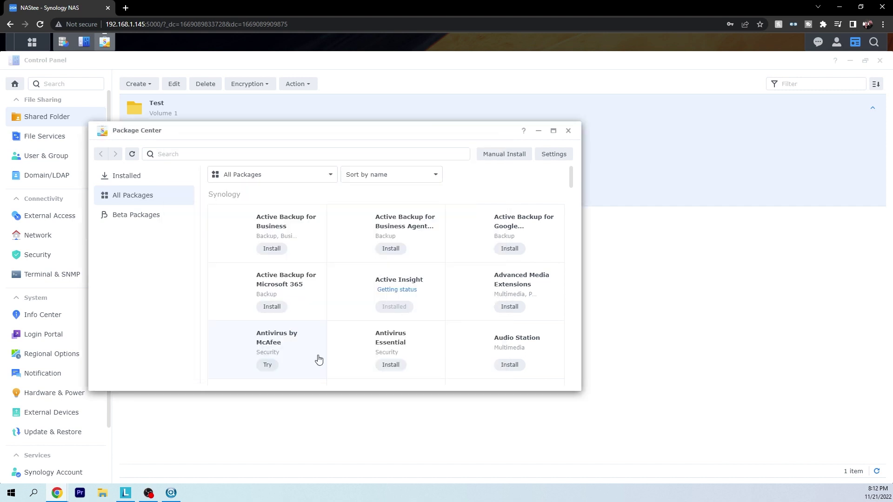
Search for 'drive server' and confirm installing Synology Drive Server
left_click(273, 155)
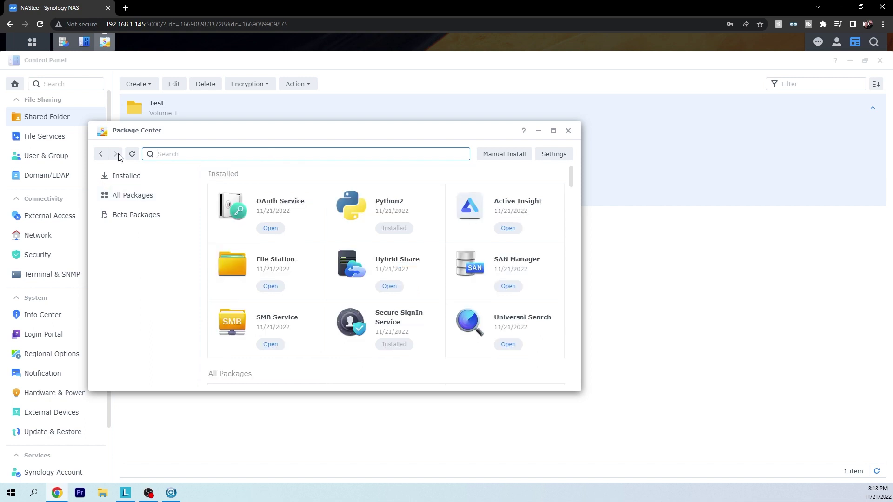
type("drive server")
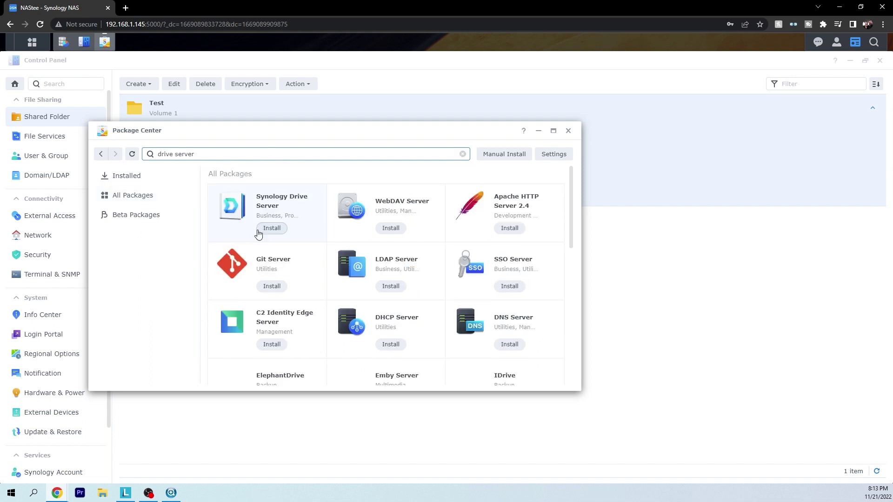
left_click(263, 230)
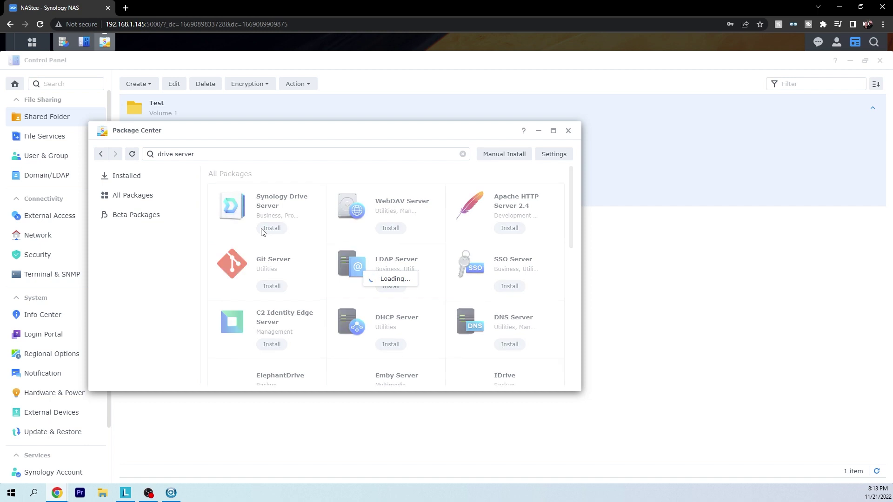
left_click(405, 357)
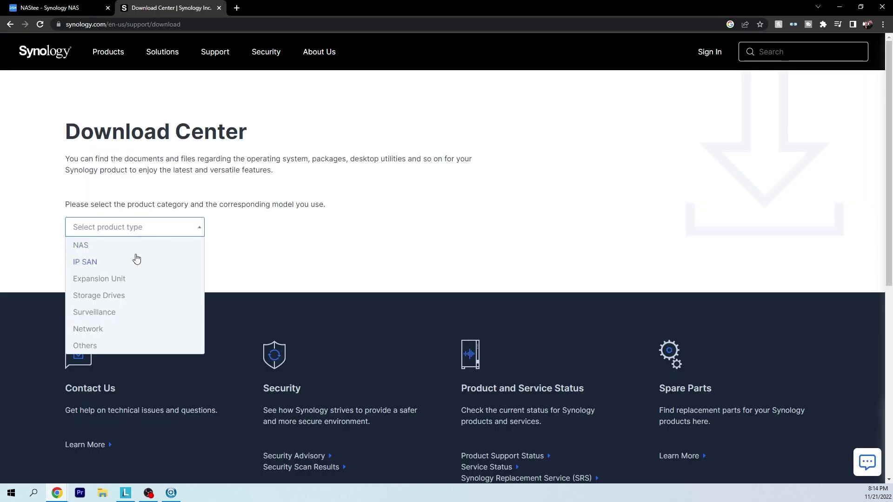
From the NAS DS923+ desktop utilities, save the Synology Drive Client Windows exe installer to Downloads
left_click(123, 245)
left_click(265, 227)
left_click(259, 315)
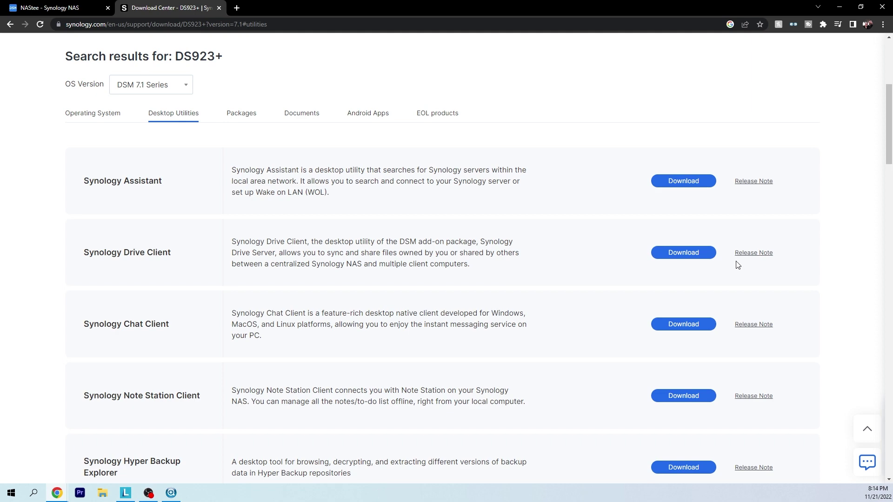
left_click(672, 252)
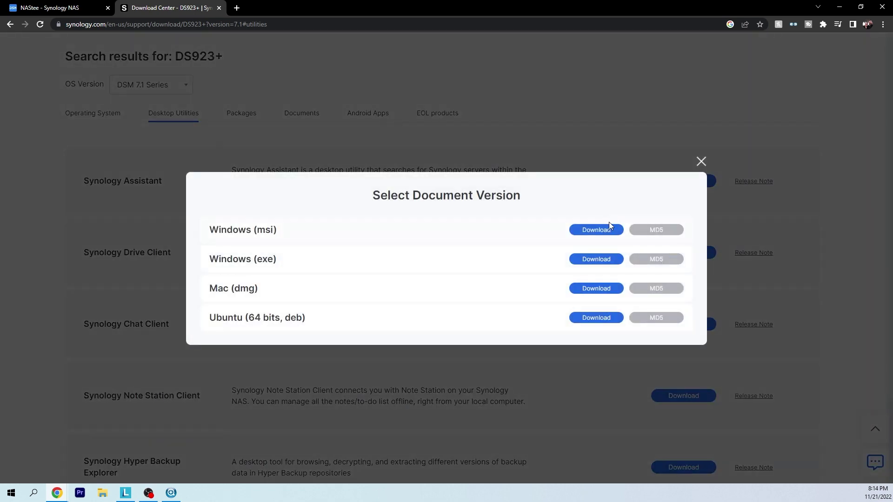
left_click(598, 260)
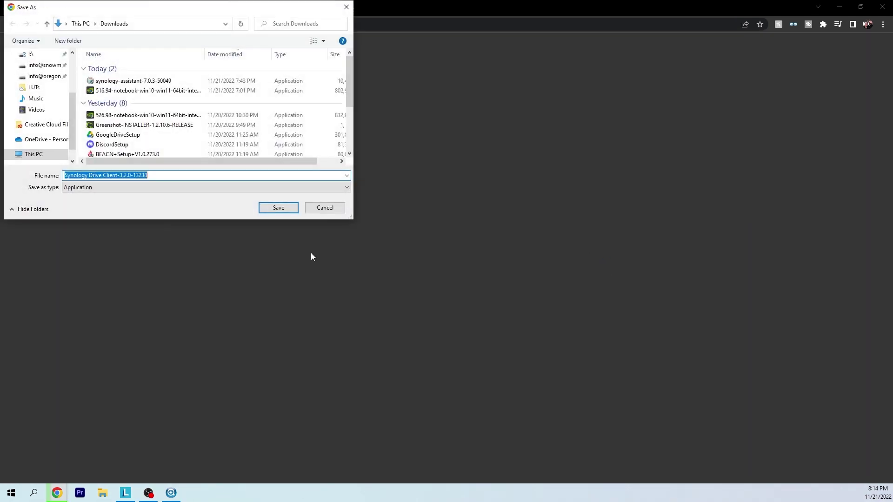
left_click(273, 206)
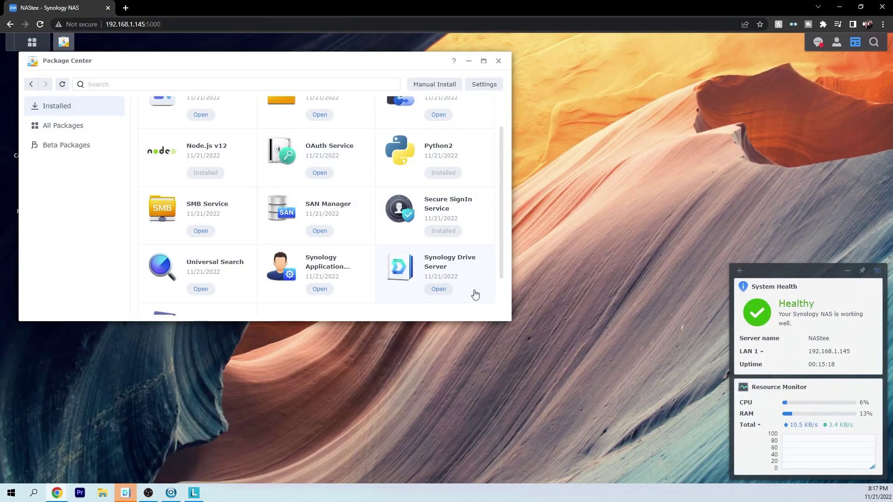
In the Drive Server admin console, enable Test as a team folder keeping 8 versions for 30 days
left_click(448, 291)
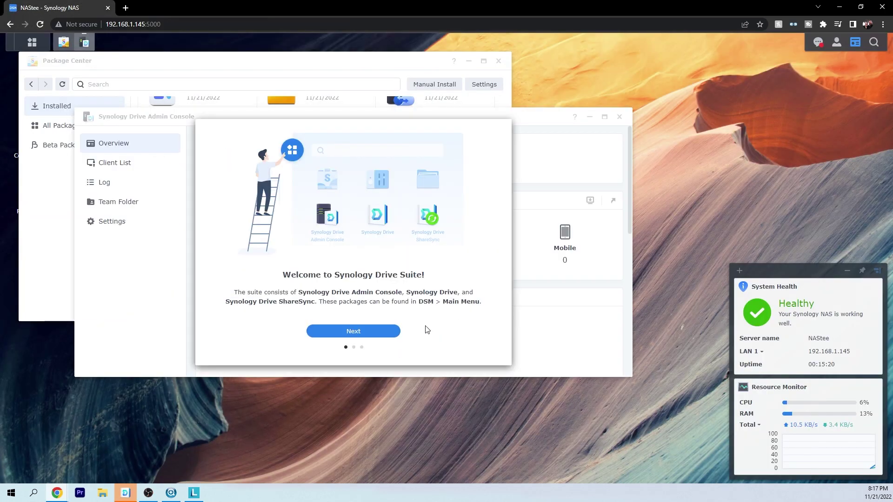
left_click(375, 332)
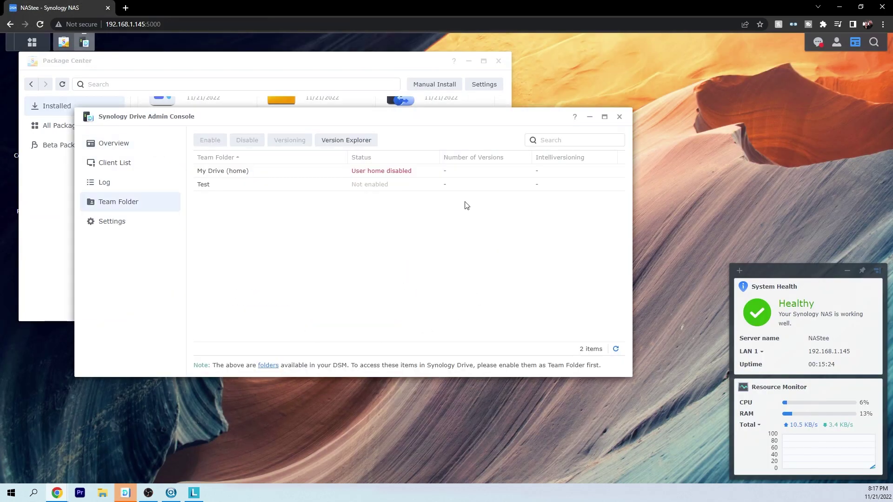
left_click(204, 189)
left_click(208, 140)
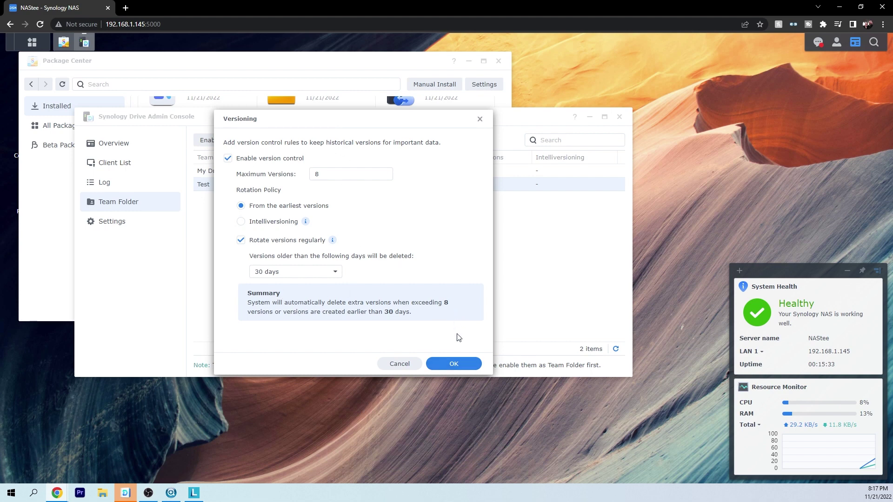
left_click(464, 364)
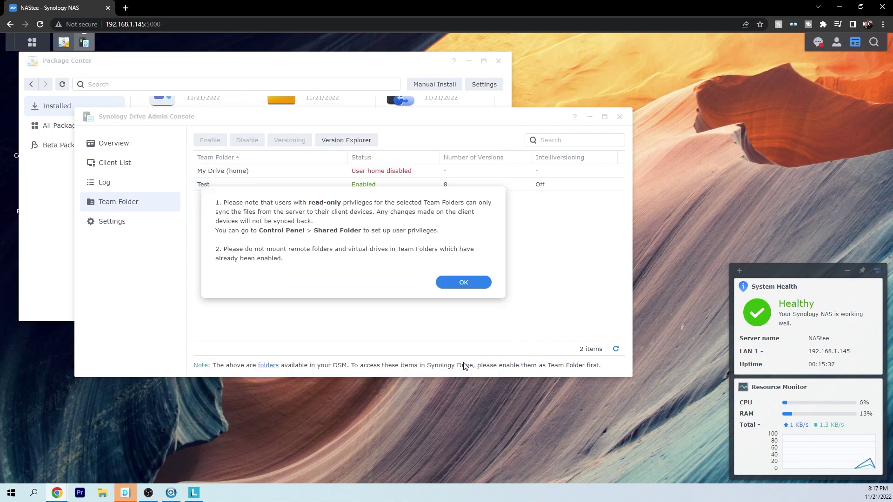
left_click(460, 286)
Start Drive Client setup and choose a backup task rather than sync
left_click(121, 495)
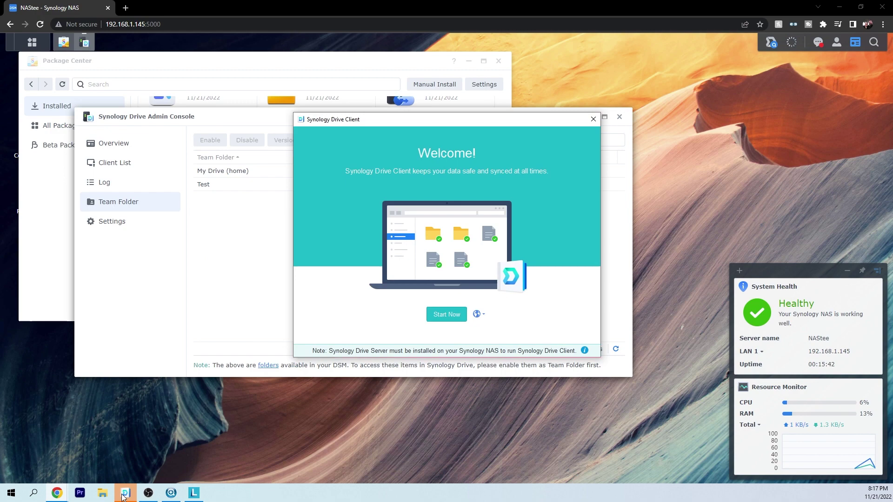
left_click(458, 316)
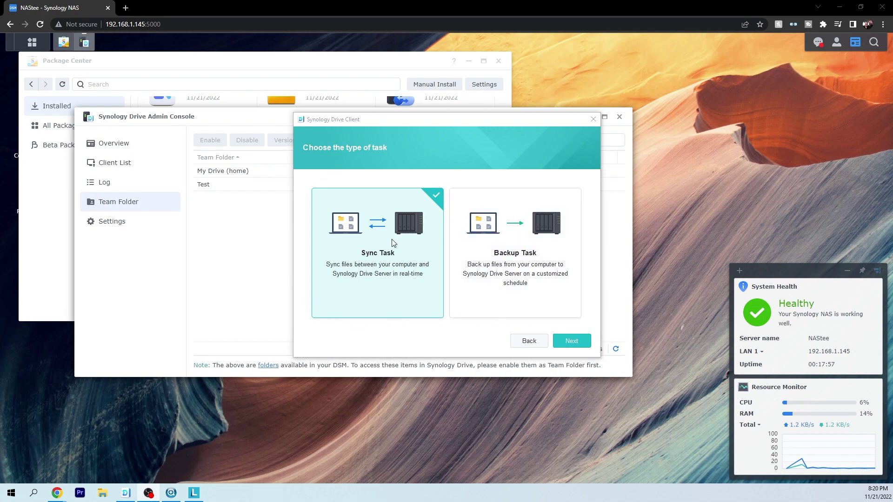
left_click(508, 257)
left_click(572, 341)
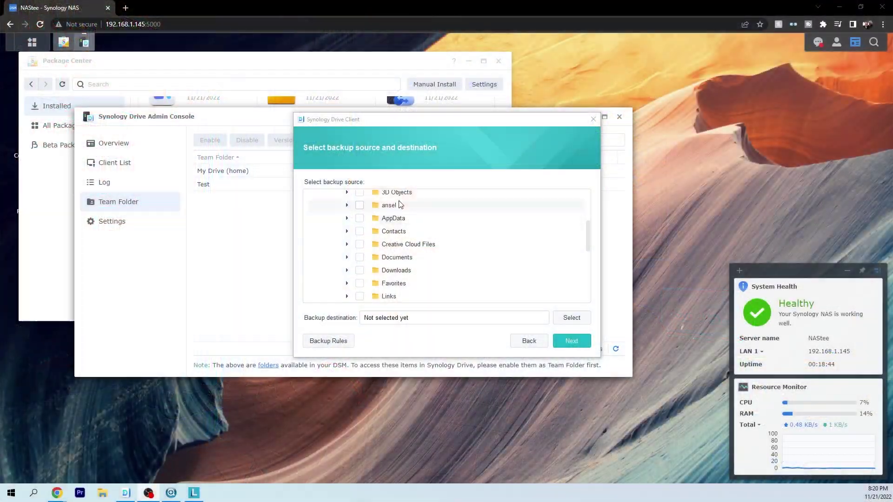
Select Documents, Music and Pictures as the backup source folders
left_click(359, 257)
scroll(361, 270, "down", 1)
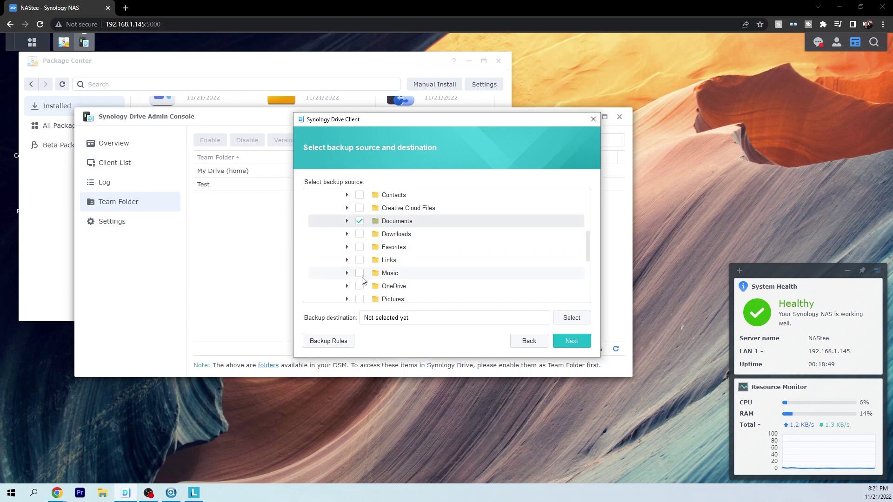
left_click(363, 277)
scroll(363, 279, "down", 1)
left_click(360, 264)
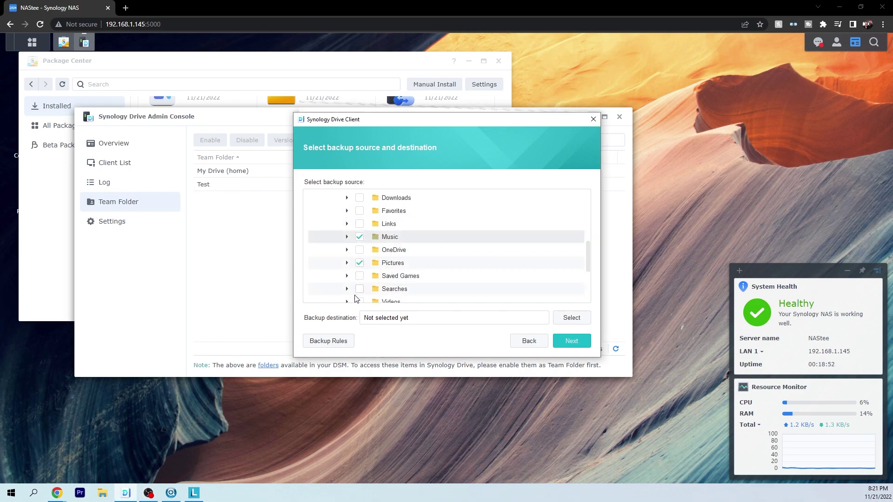
scroll(359, 283, "down", 1)
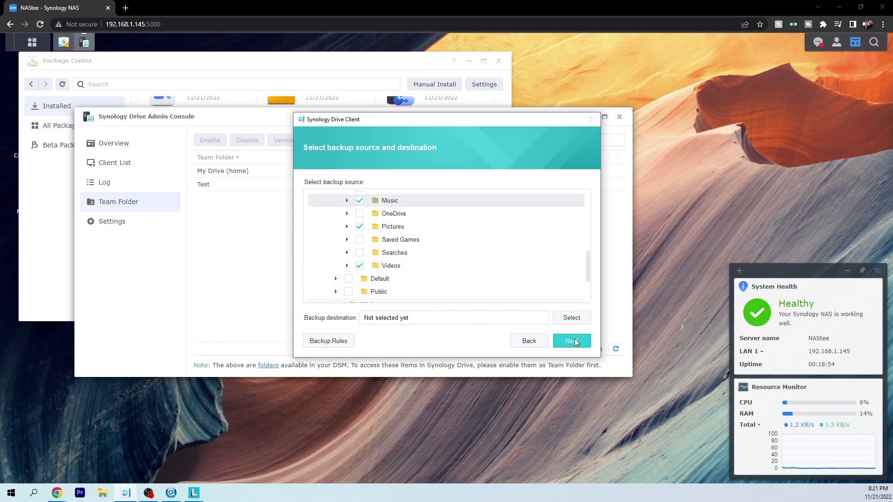
left_click(573, 341)
left_click(538, 257)
Set the Test team folder on the NAS as the backup destination
left_click(573, 318)
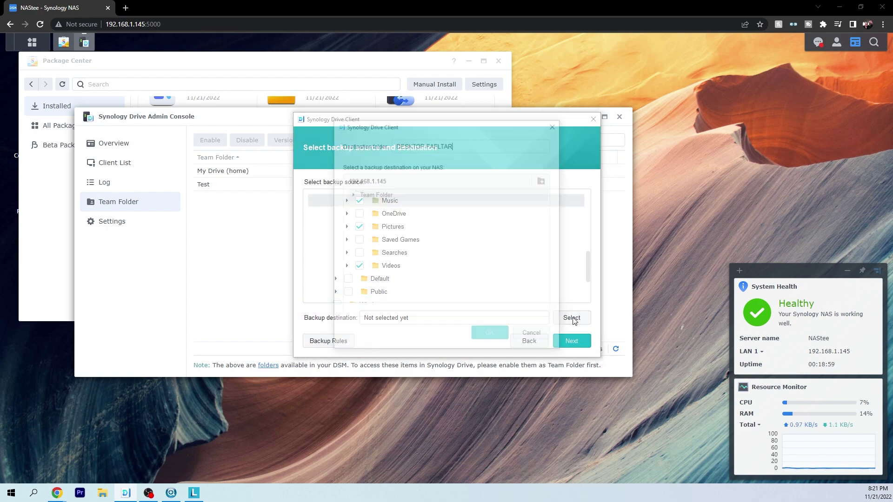
double_click(367, 195)
left_click(390, 211)
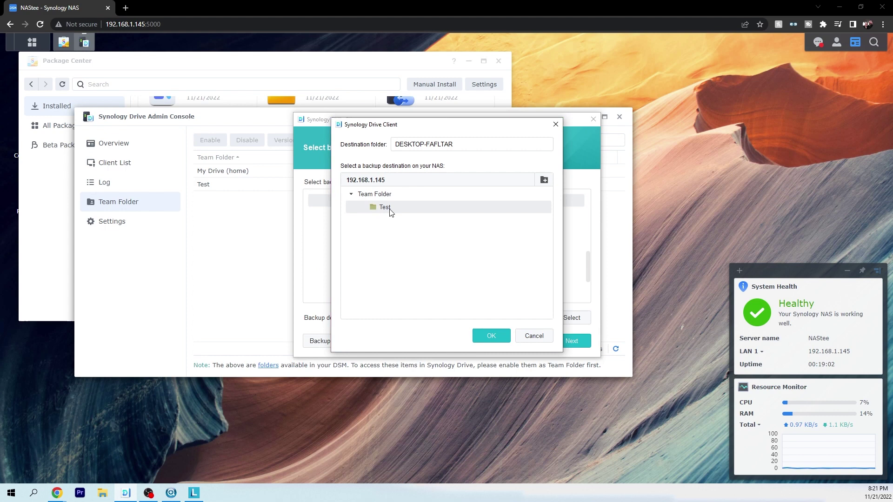
left_click(489, 336)
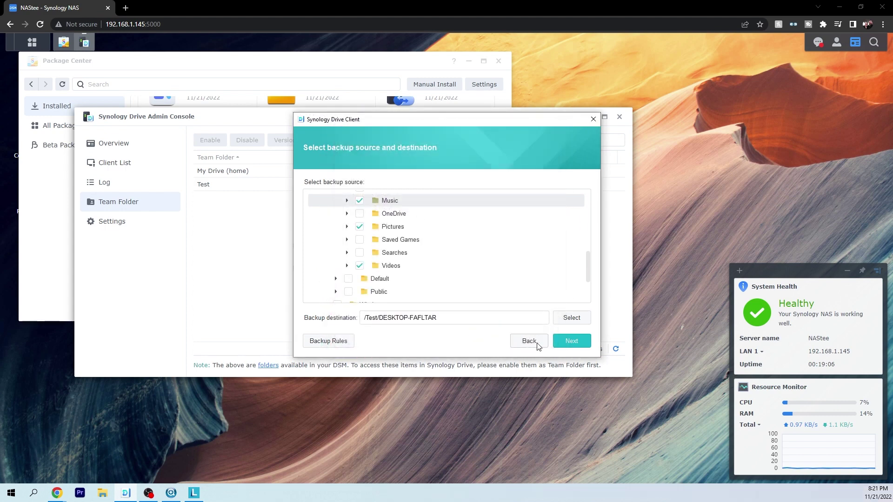
left_click(572, 343)
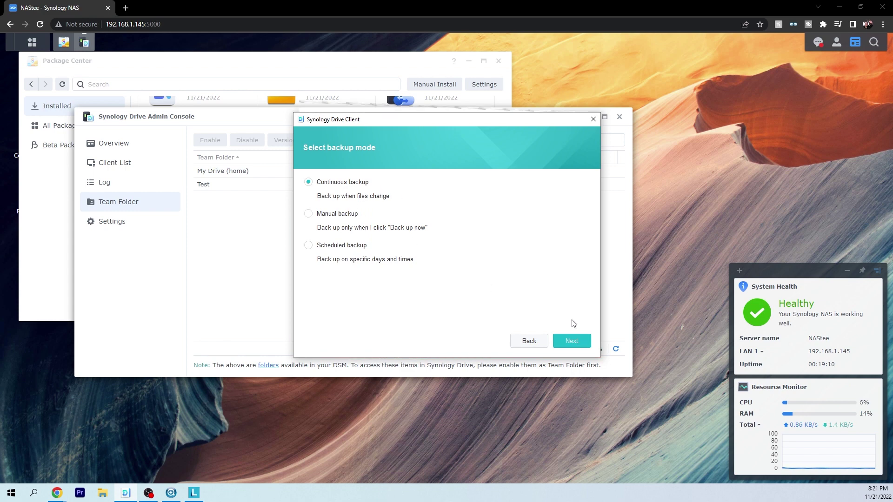
Keep Continuous backup as the backup mode and proceed to the task summary
left_click(582, 344)
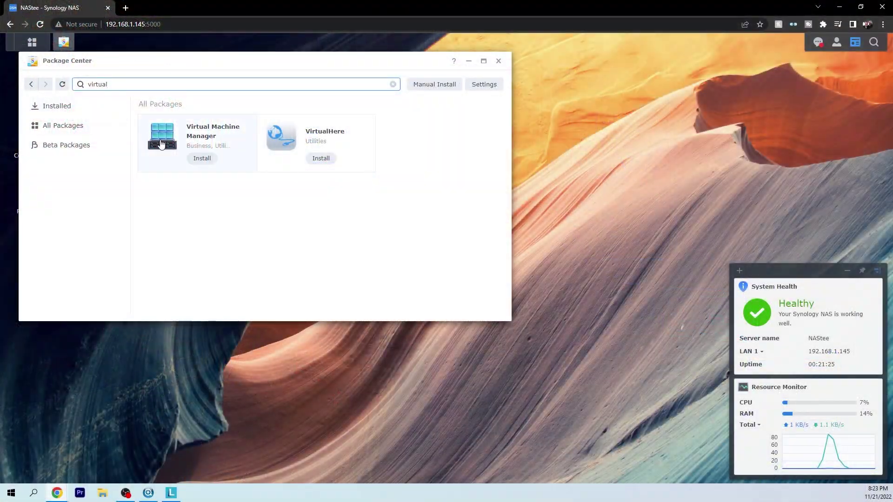
Install Virtual Machine Manager with Replication Service and create its cluster on Volume 1
left_click(209, 160)
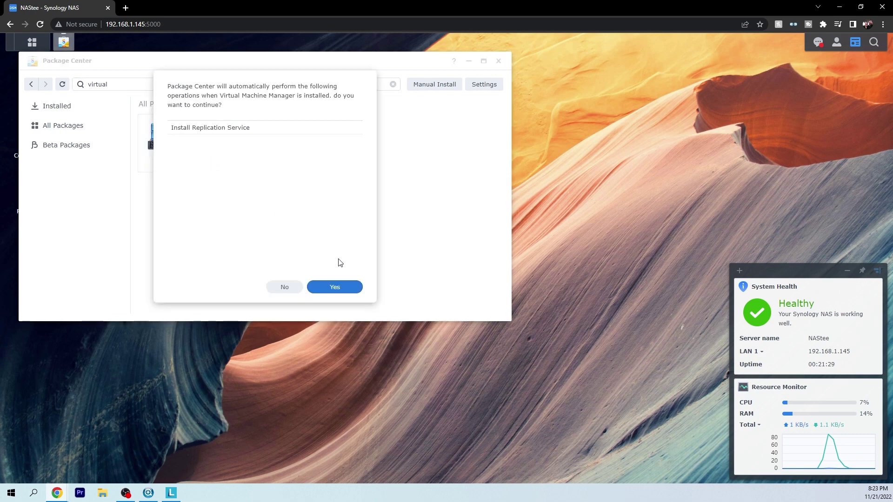
left_click(335, 287)
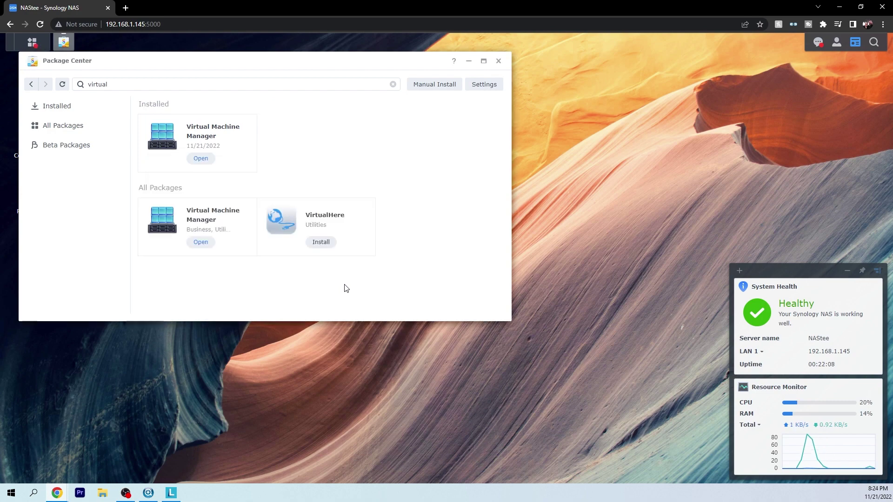
left_click(200, 159)
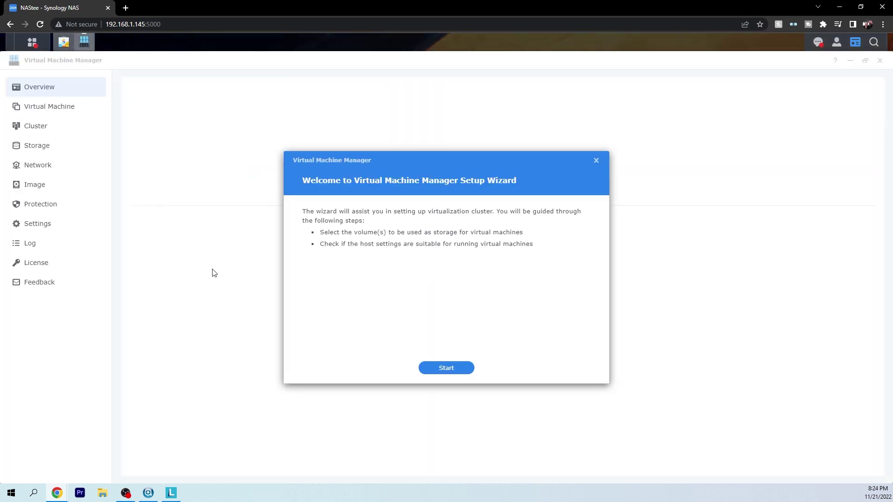
key("Return")
left_click(329, 228)
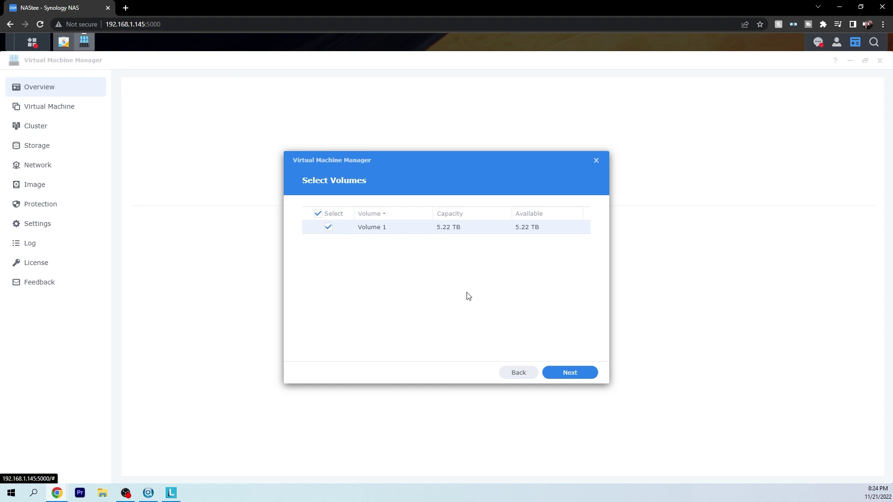
left_click(584, 373)
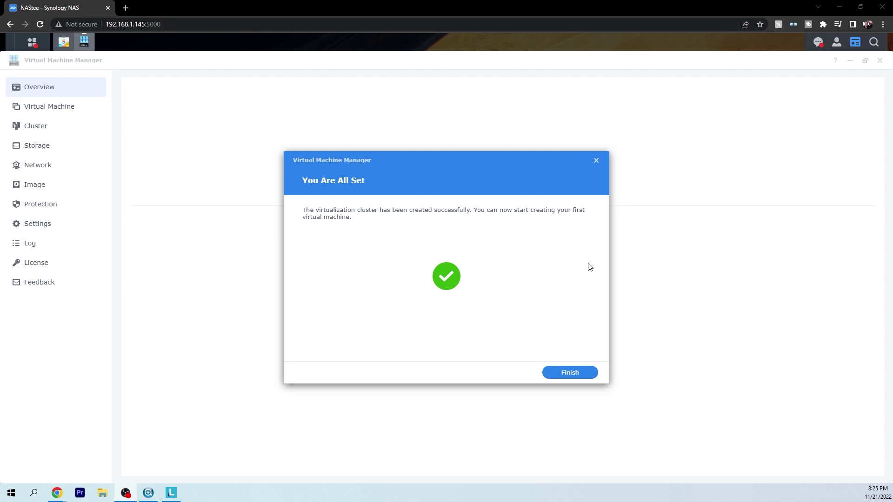
left_click(567, 372)
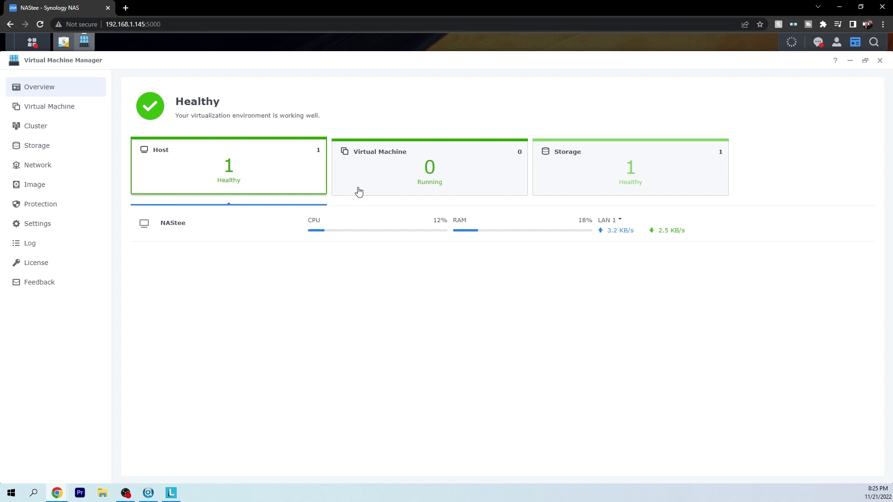
Create VM 'Test Linux' on the RAID 5 storage with 1 CPU, 1 GB memory and vmvga video
left_click(73, 107)
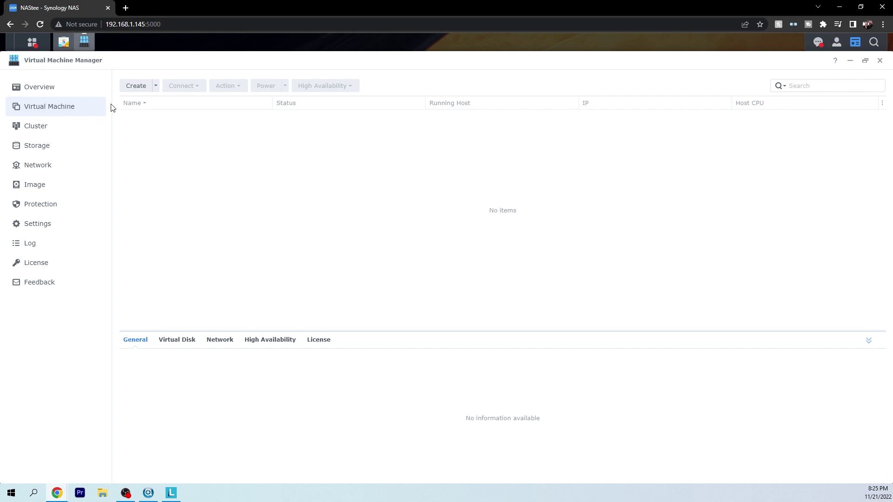
left_click(148, 90)
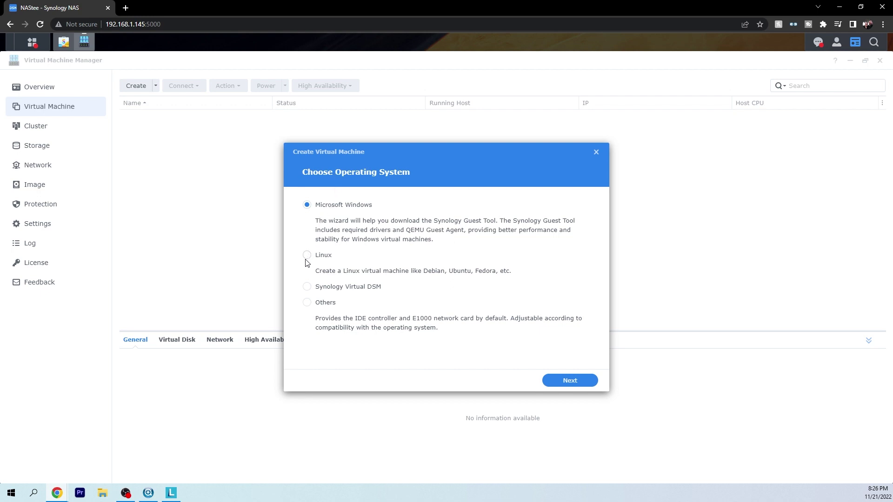
left_click(570, 381)
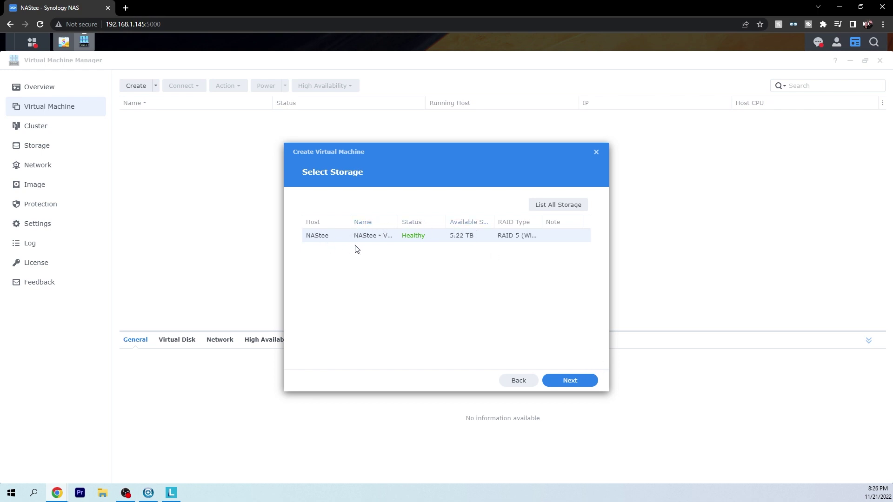
left_click(570, 381)
left_click(424, 206)
type("Test Linux")
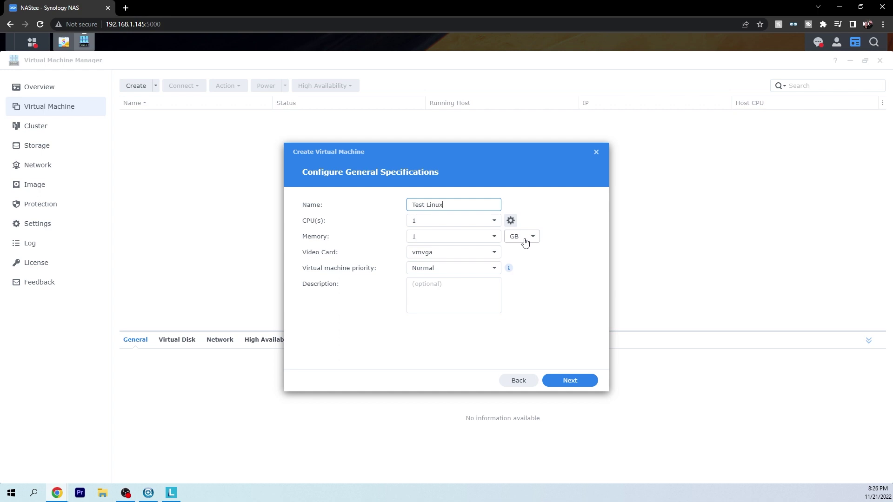
left_click(491, 255)
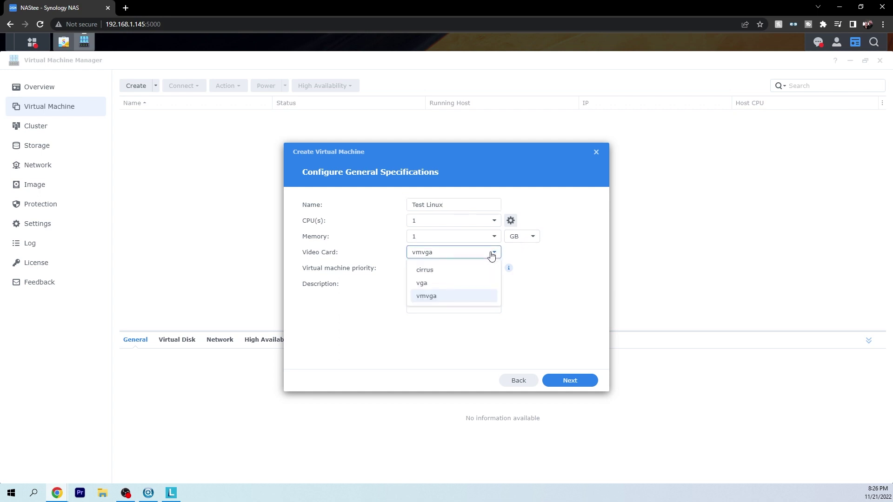
left_click(491, 255)
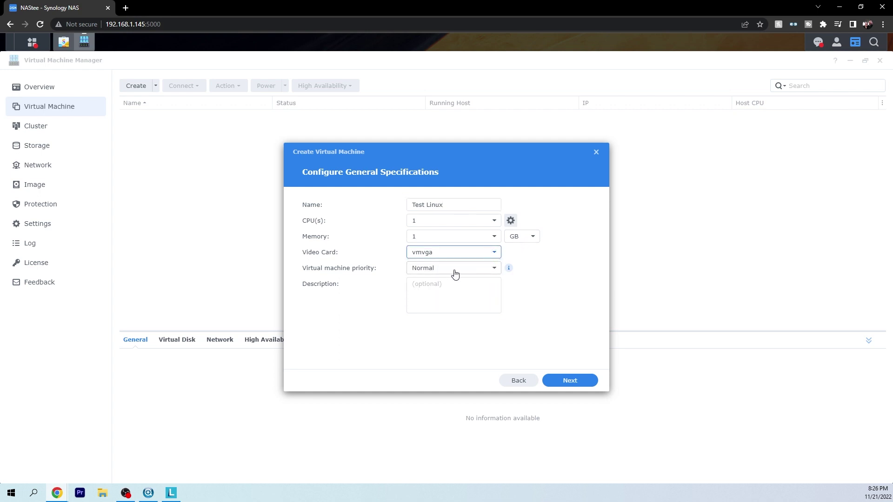
left_click(574, 383)
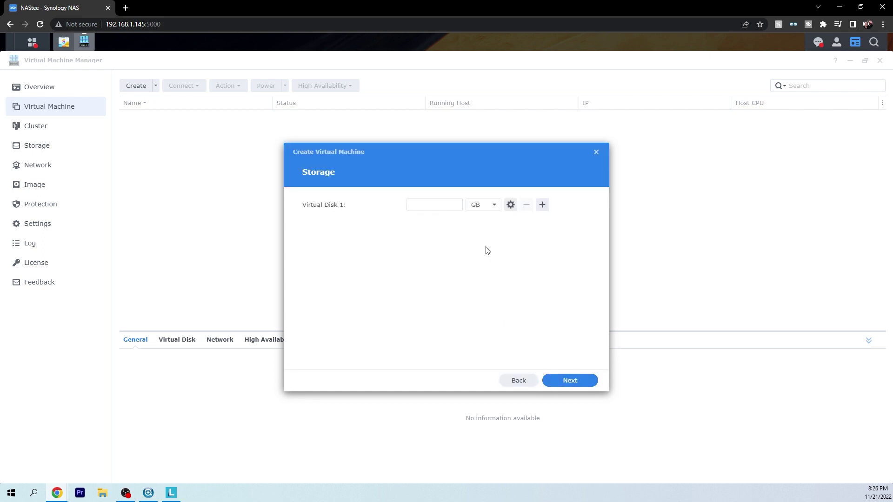
Keep the default virtual disk settings and the Default VM Network
left_click(447, 204)
left_click(578, 381)
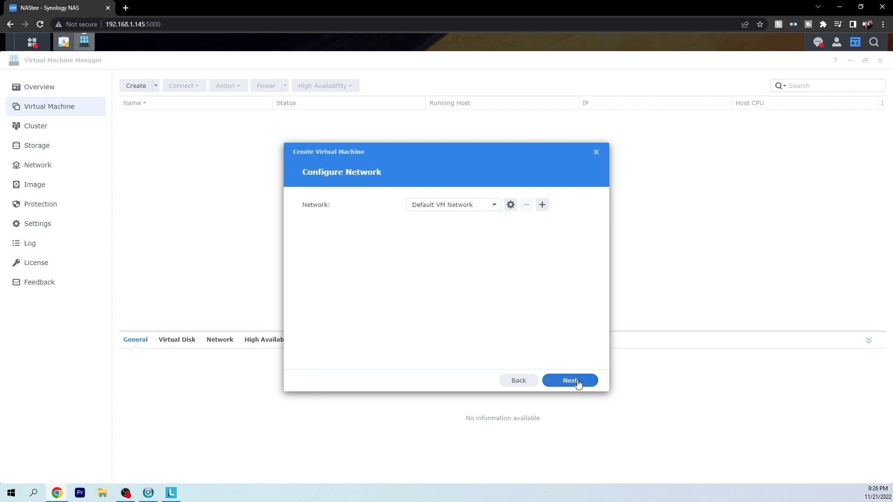
left_click(476, 208)
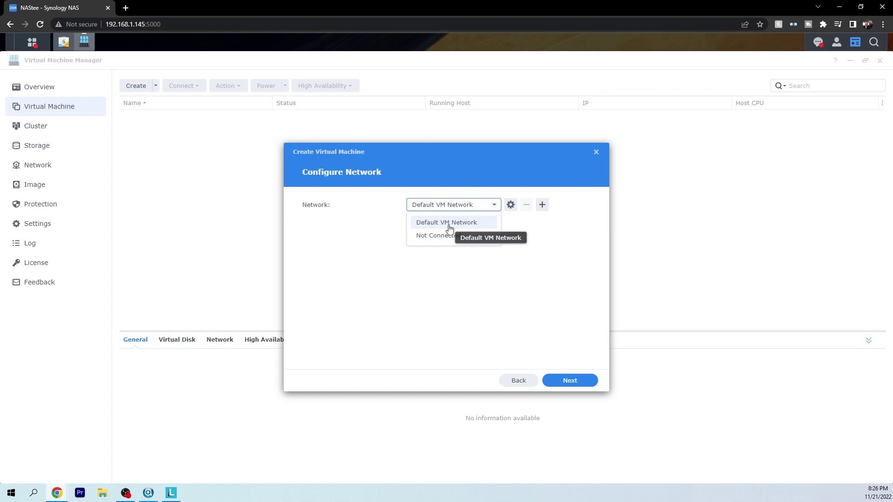
left_click(570, 380)
Leave both the bootup and additional ISO files unmounted
left_click(493, 209)
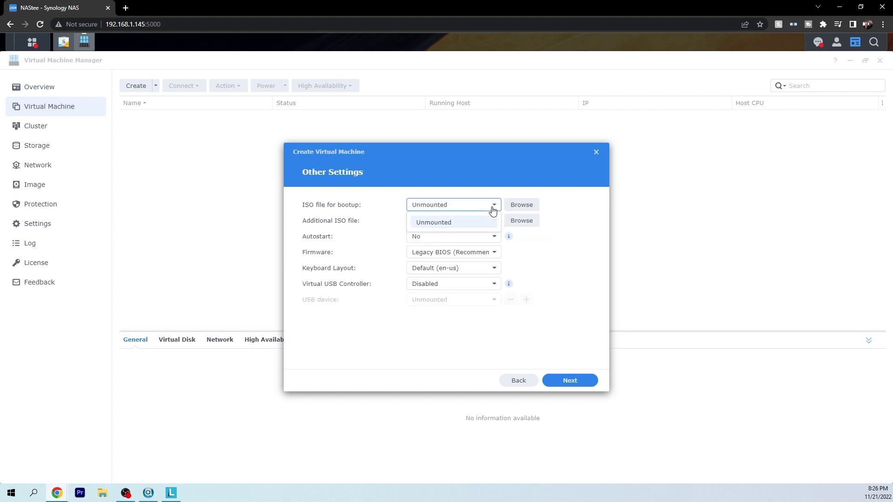
left_click(522, 205)
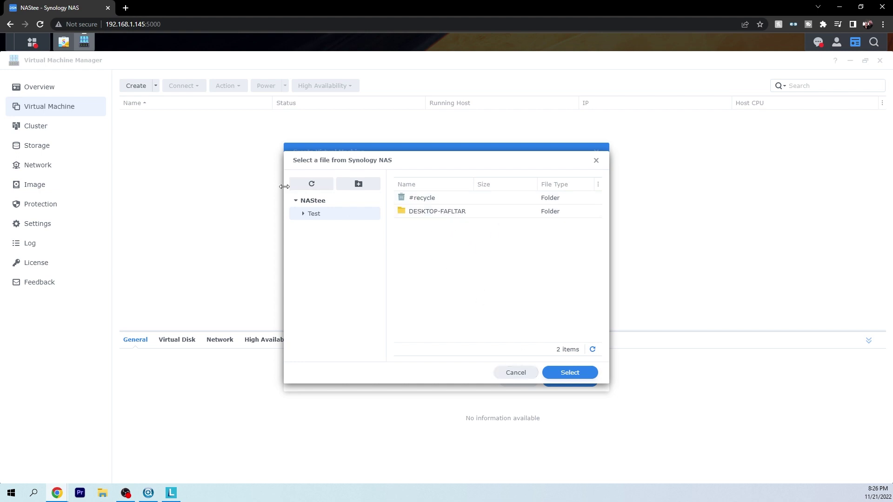
left_click(515, 373)
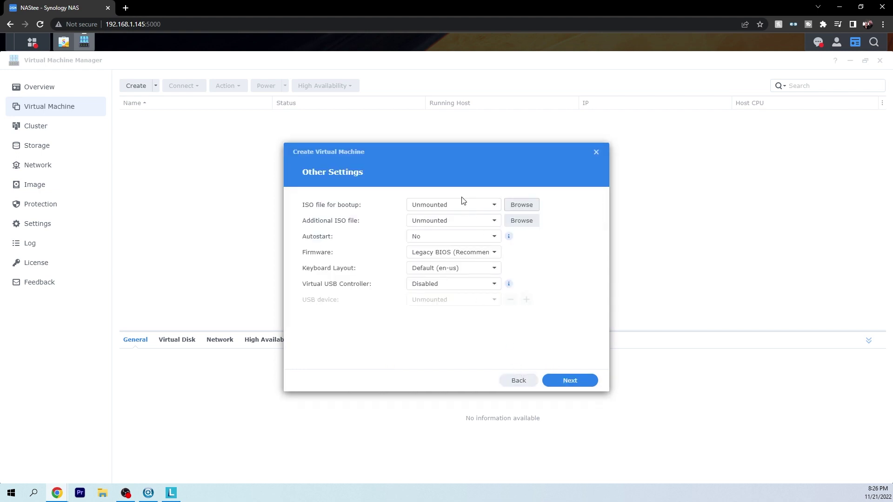
left_click(454, 223)
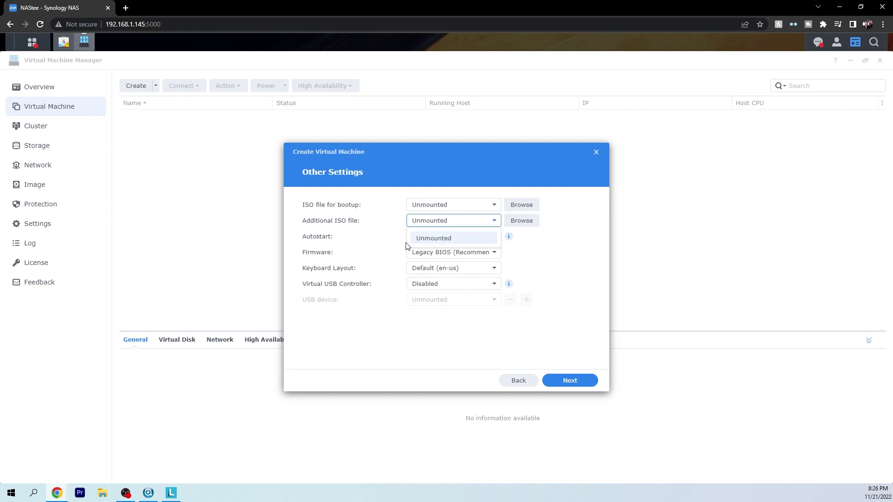
left_click(576, 287)
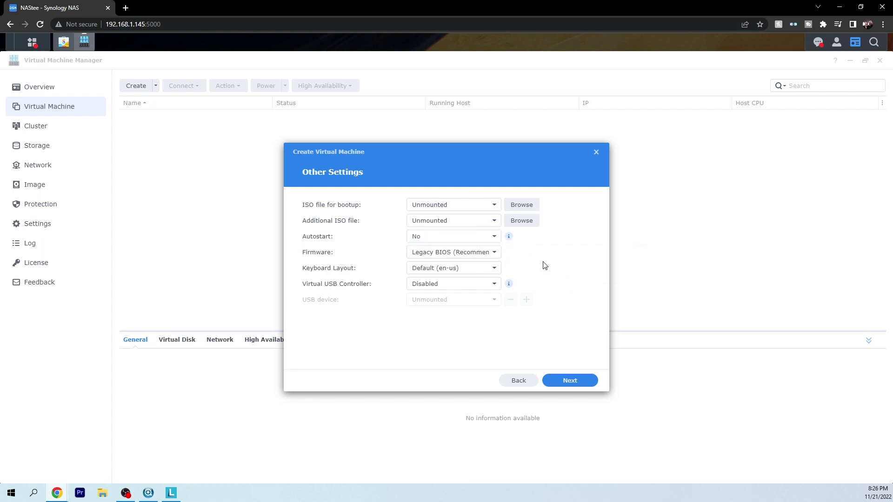
left_click(571, 382)
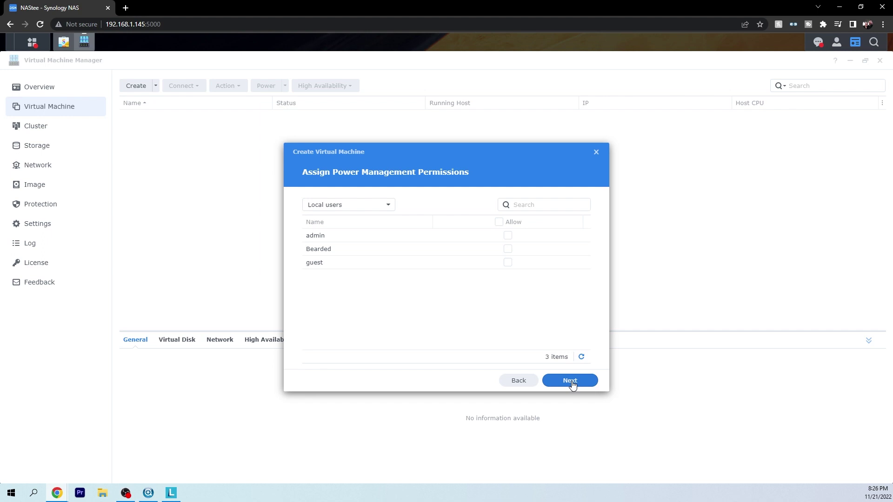
Allow power management for one local user and finish creating the Test Linux VM
left_click(508, 249)
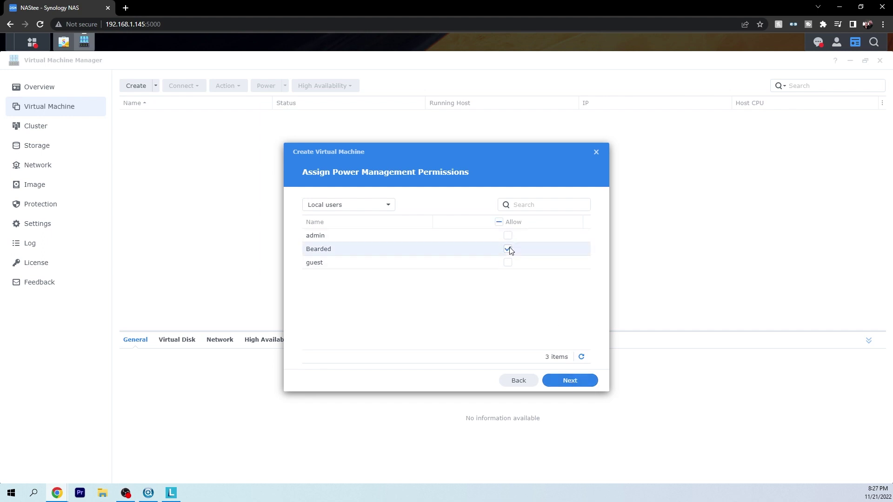
left_click(569, 377)
left_click(570, 381)
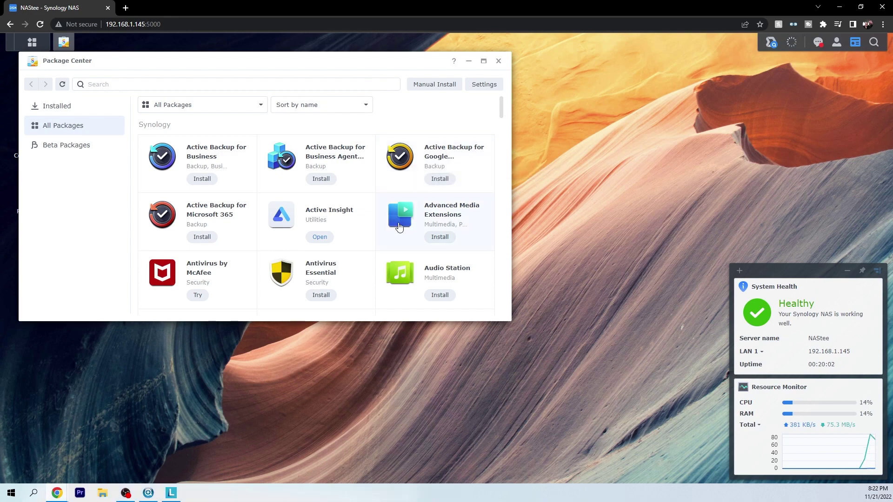
Scroll the All Packages list down to Glacier Backup, Hyper Backup and Mail Station
scroll(400, 225, "down", 1)
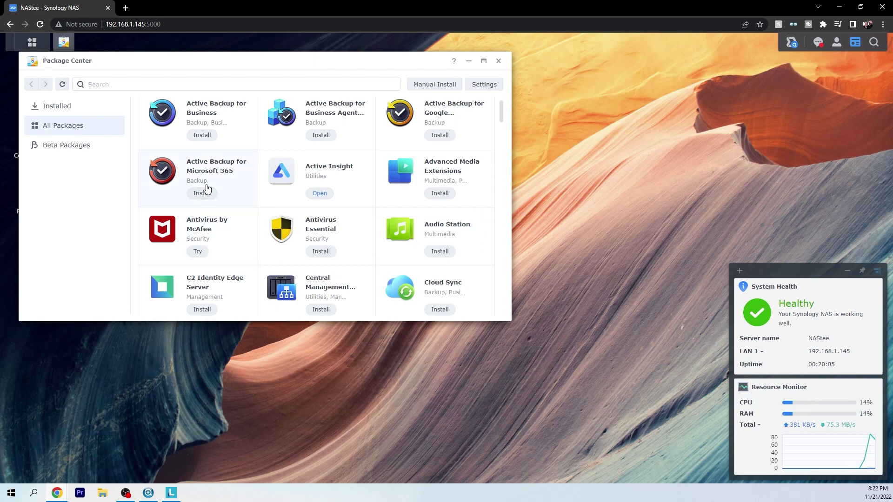
scroll(214, 177, "down", 2)
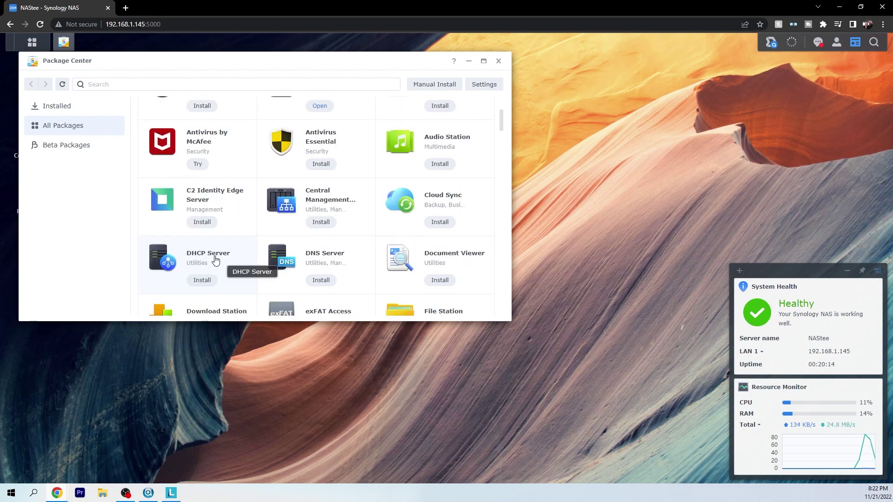
scroll(300, 262, "down", 2)
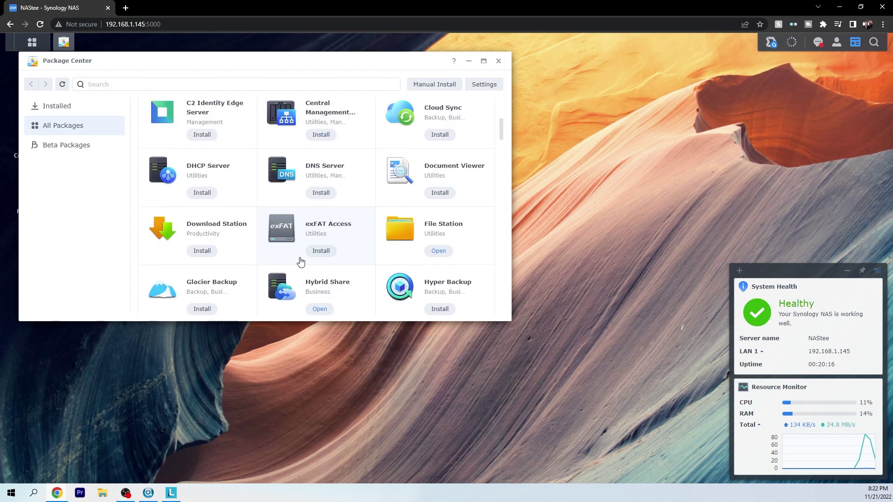
scroll(300, 262, "down", 4)
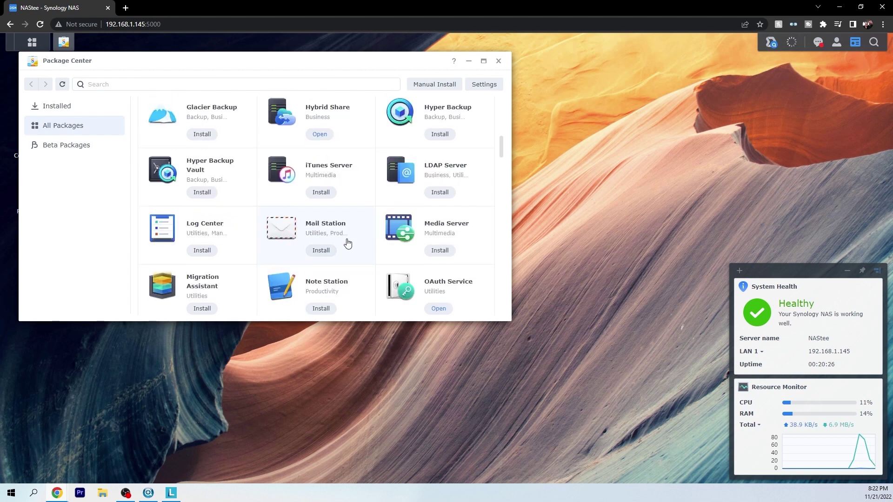